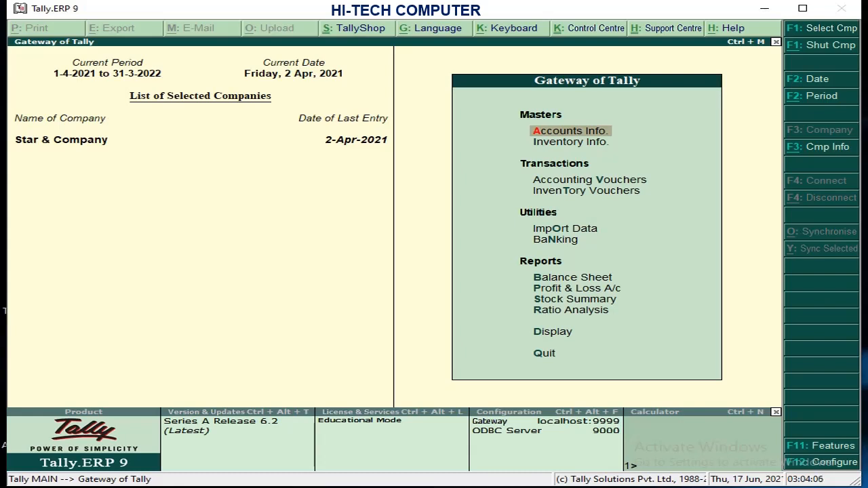
Step: Open a new sales accounting voucher and set its reference number to 1
key(Down)
key(Down)
key(Down)
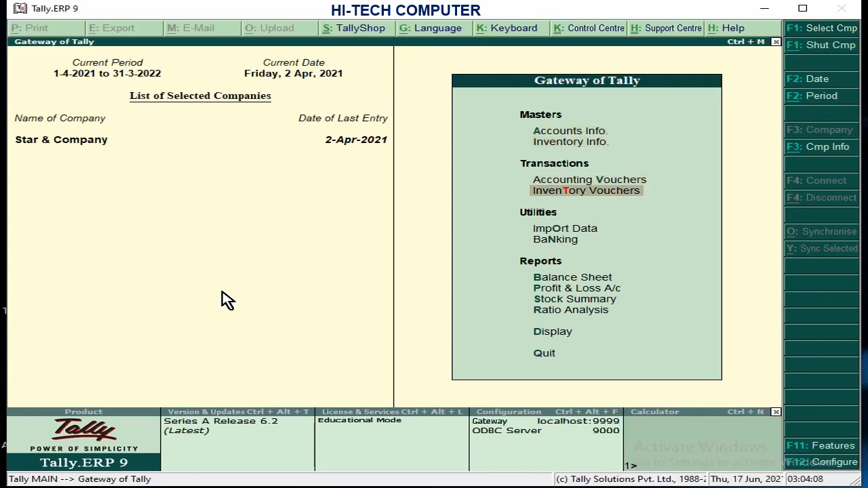
key(Up)
key(Return)
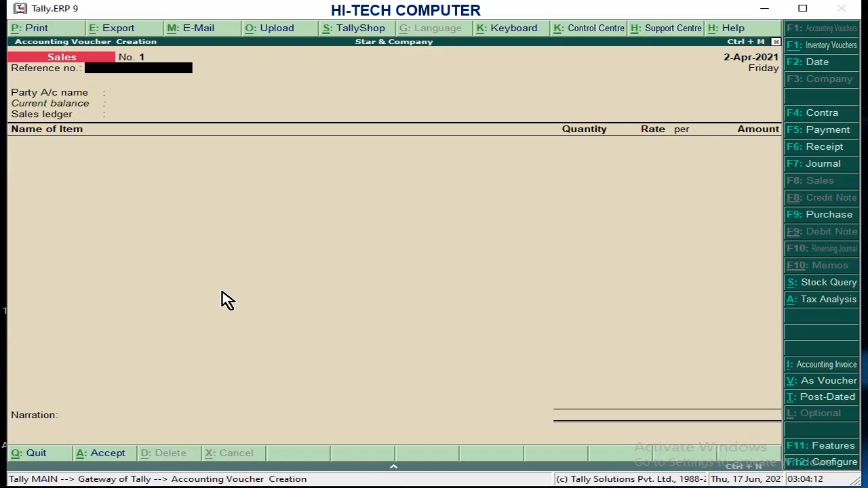
text(1)
key(Return)
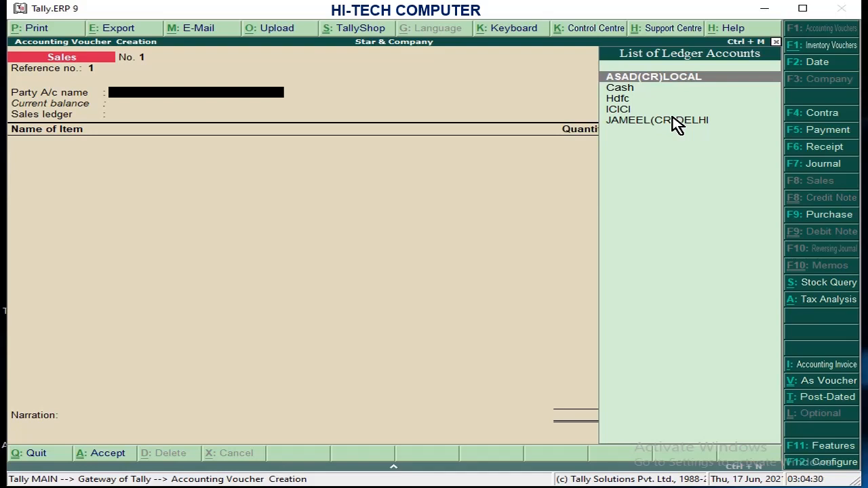
Step: Start a new party ledger from the voucher, enter the local debtor's name with no alias, and group it under Sundry Debtors
key(alt+c)
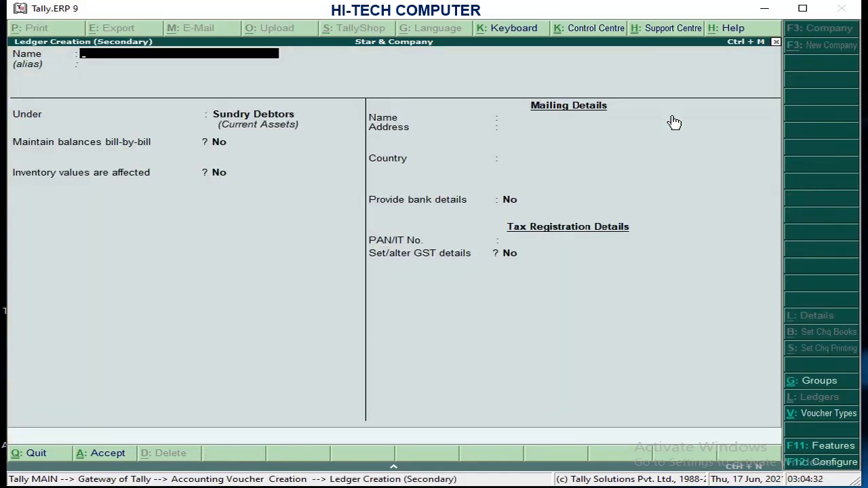
text(Salim(Dr)Local)
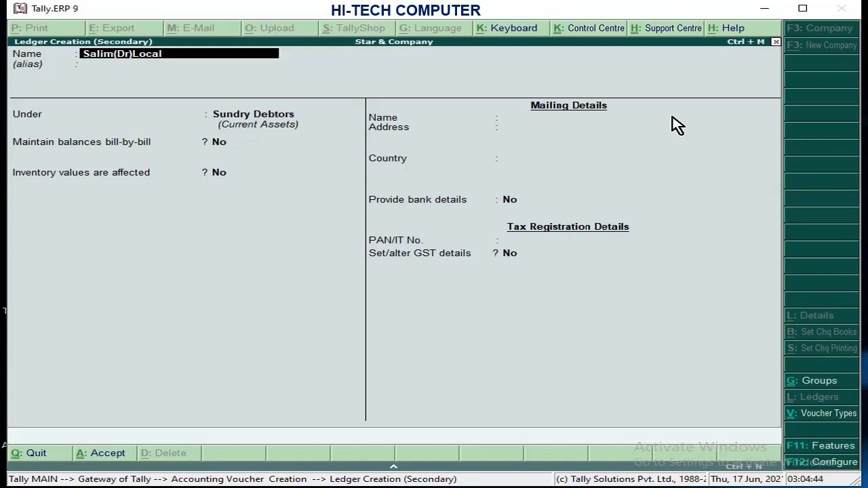
key(Return)
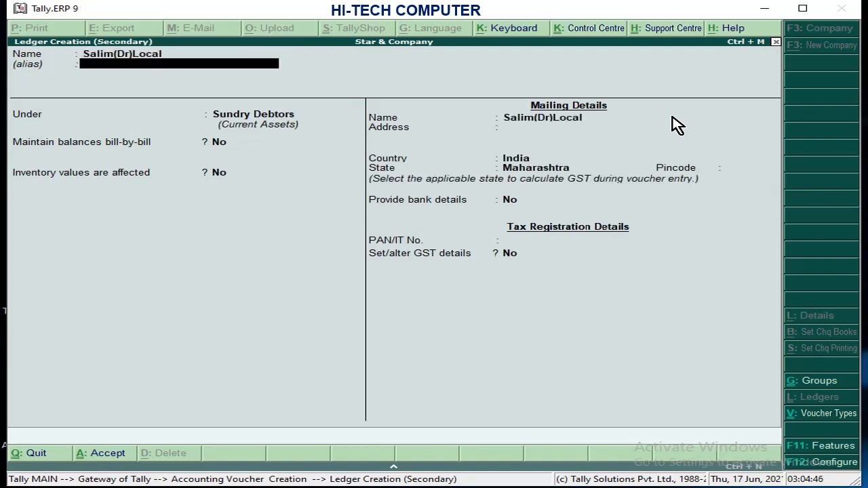
key(Return)
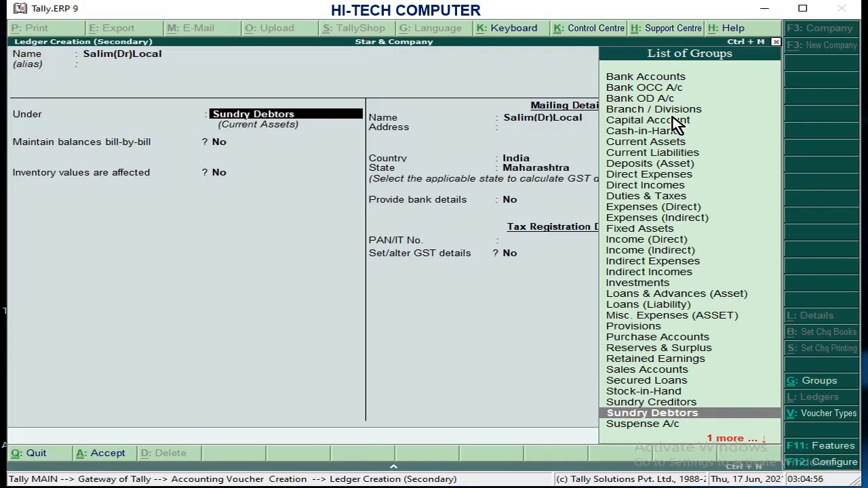
key(Return)
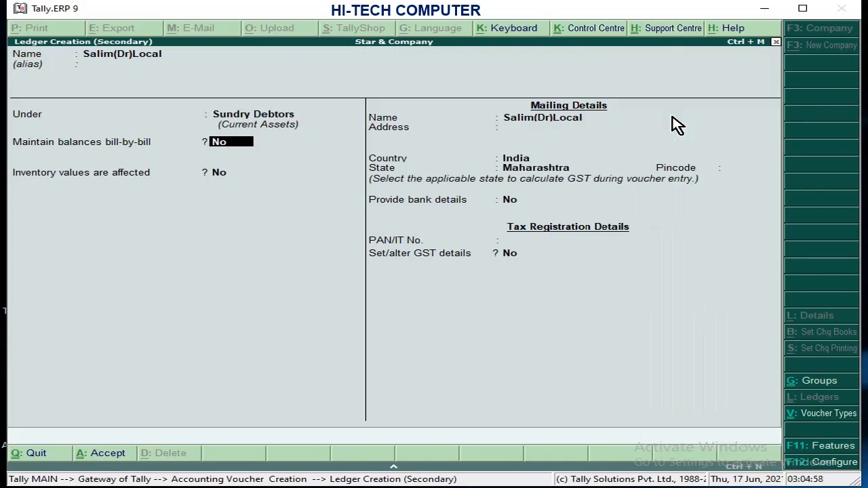
Step: Accept No for bill-by-bill balances, inventory values and bank details, with India and Maharashtra as the local debtor's country and state
key(Return)
key(Return)
key(Return)
key(Return)
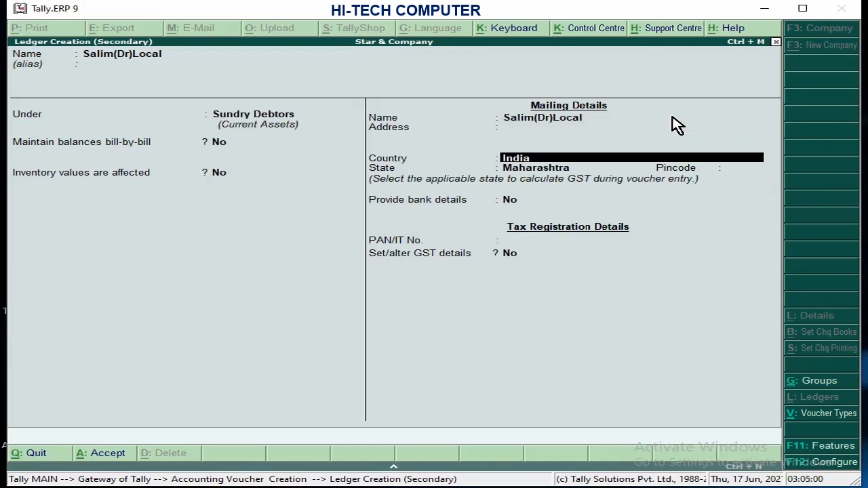
key(Return)
key(Return)
key(Return)
key(Return)
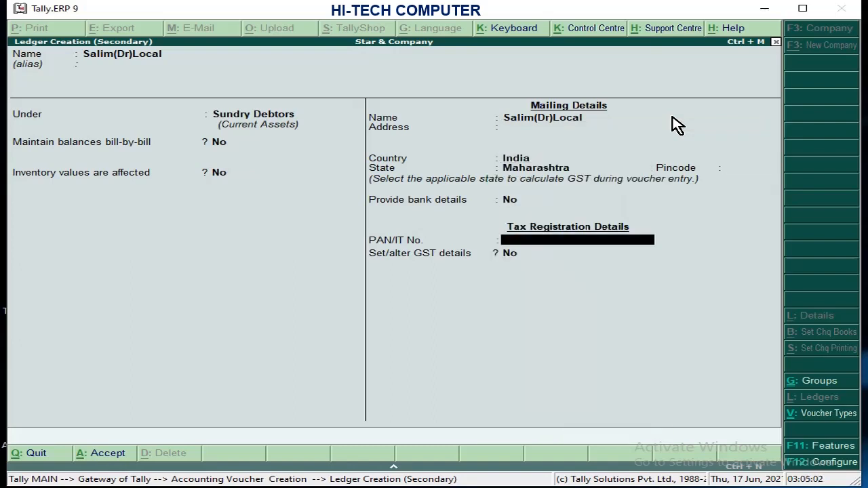
key(Return)
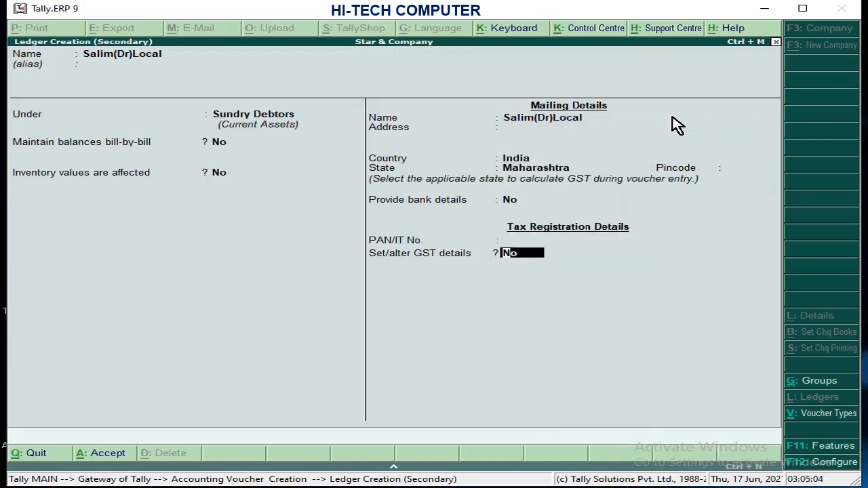
Step: Enable GST details for the local debtor as Regular with party type Not Applicable, enter the GSTIN, and save the ledger
text(y)
key(Return)
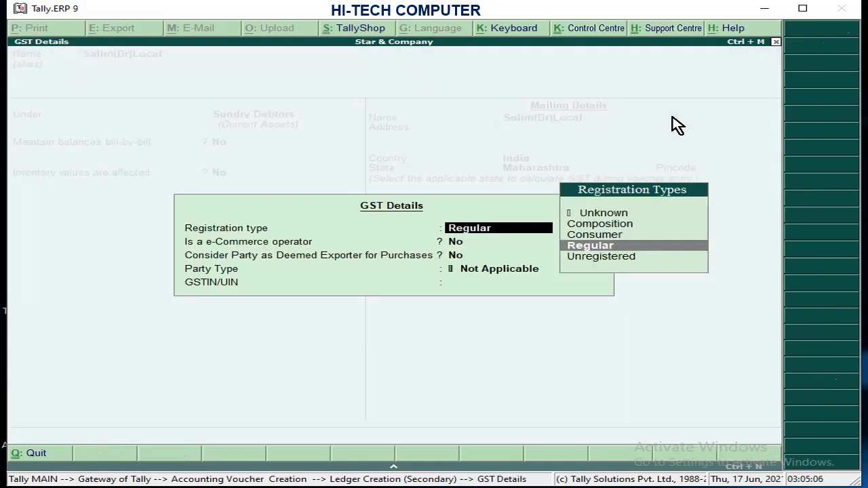
key(Return)
key(Return)
key(Return)
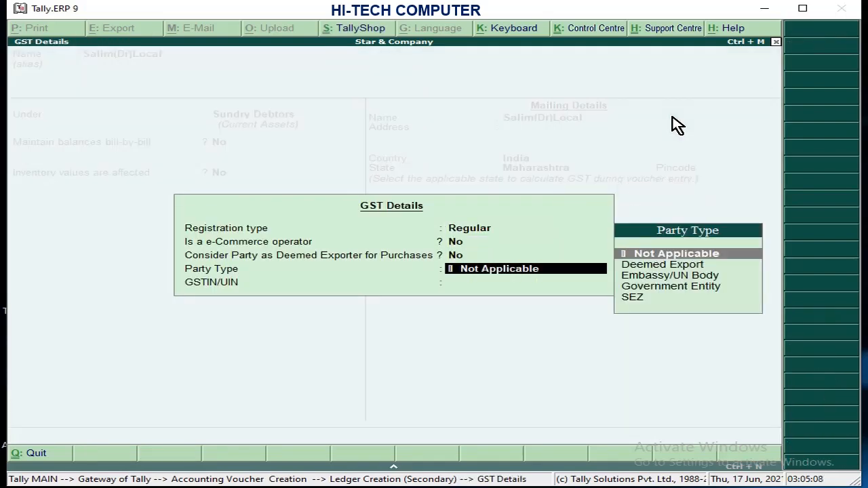
key(Return)
text(234FDFGD)
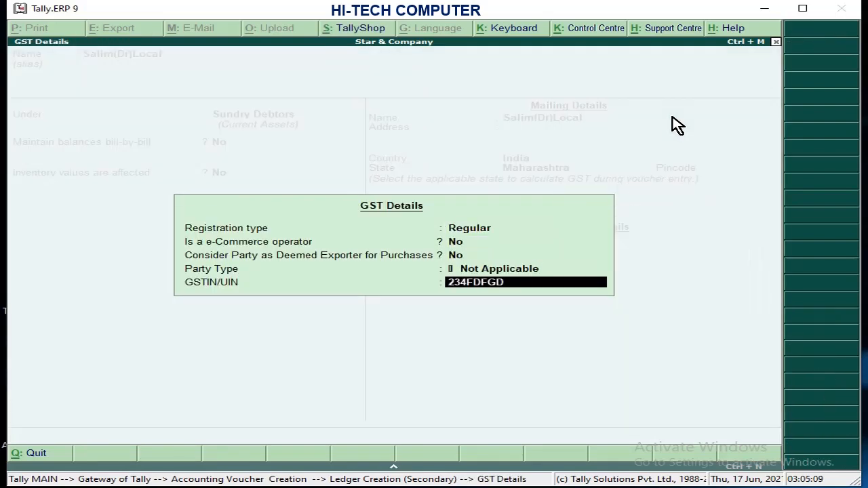
key(Return)
key(y)
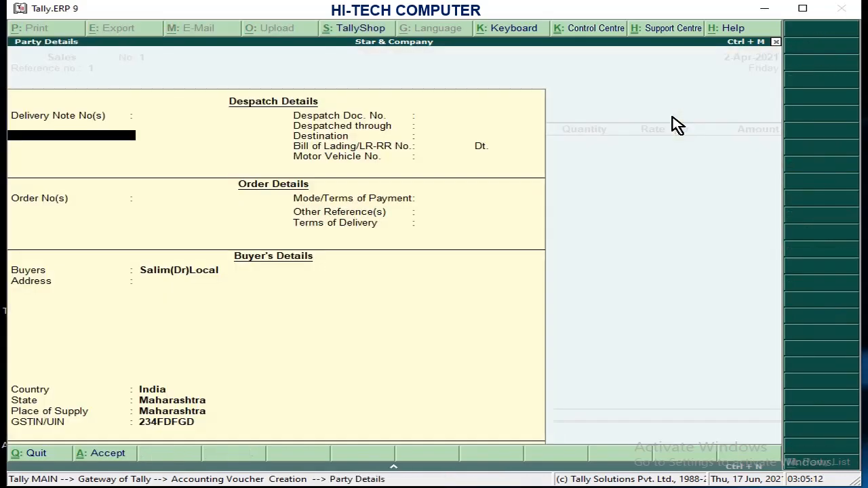
Step: Leave the local debtor's despatch and order details blank and accept the party details with the default buyer information
key(Return)
key(Return)
key(Return)
key(Return)
key(Return)
key(Return)
key(Return)
key(Return)
key(Return)
key(Return)
key(Return)
key(Return)
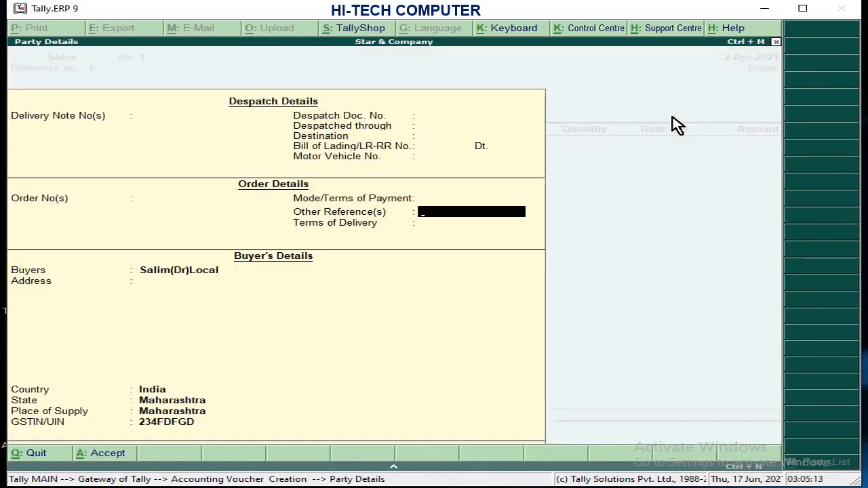
key(Return)
key(Return)
key(Return)
key(Return)
key(Return)
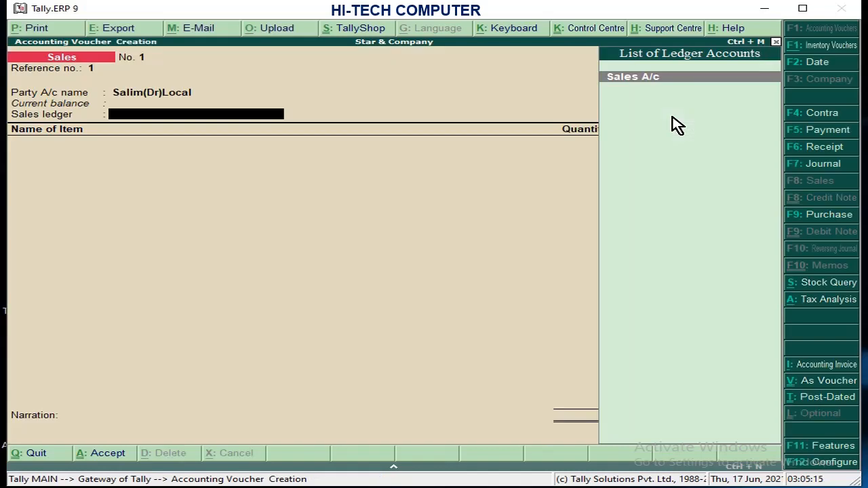
Step: Return to the party account and start a second ledger with the out-of-state debtor's name, grouped under Sundry Debtors
key(BackSpace)
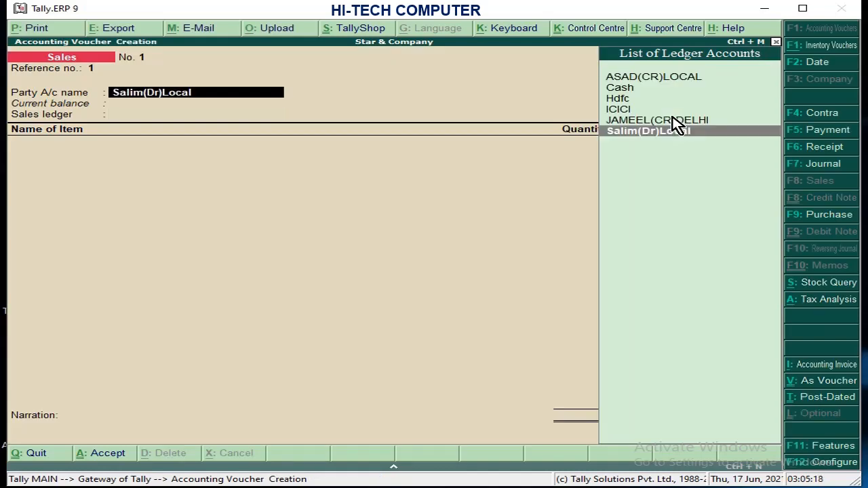
key(alt+c)
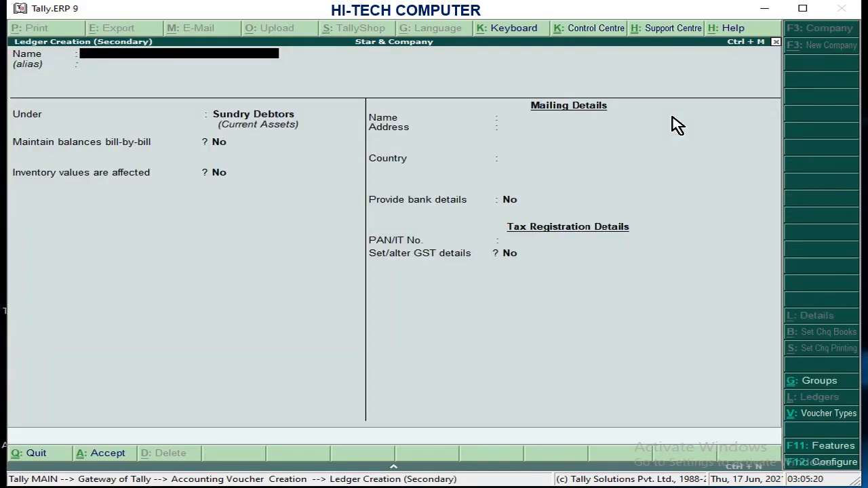
text(Ahmad(Dr)Up)
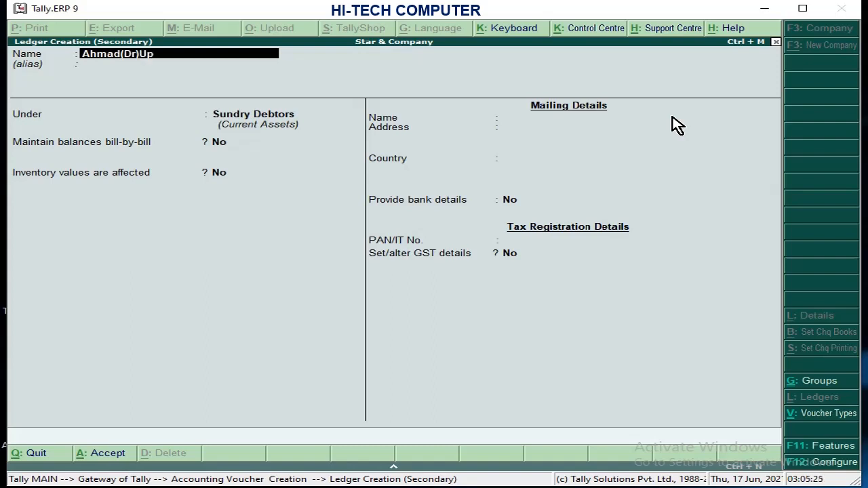
key(Return)
key(Return)
key(Return)
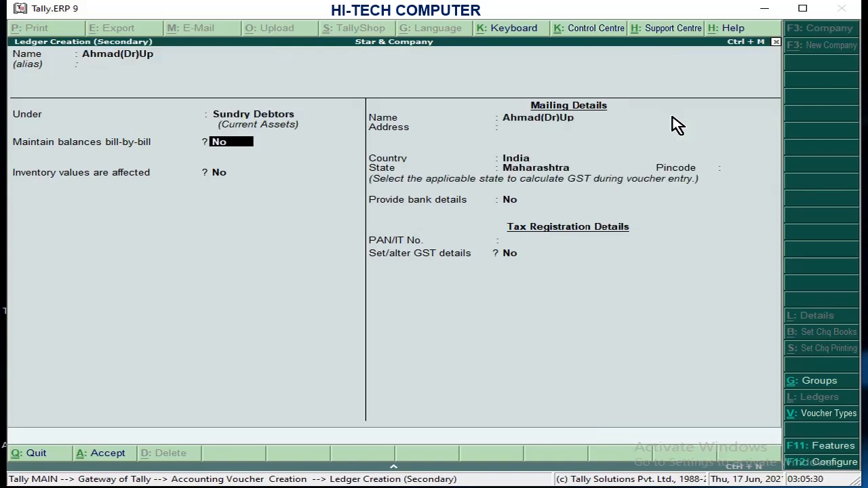
Step: Set the second debtor's state to Uttar Pradesh and enter the postal pincode, keeping India as country and bank details at No
key(Return)
key(Return)
key(Return)
key(Return)
key(Return)
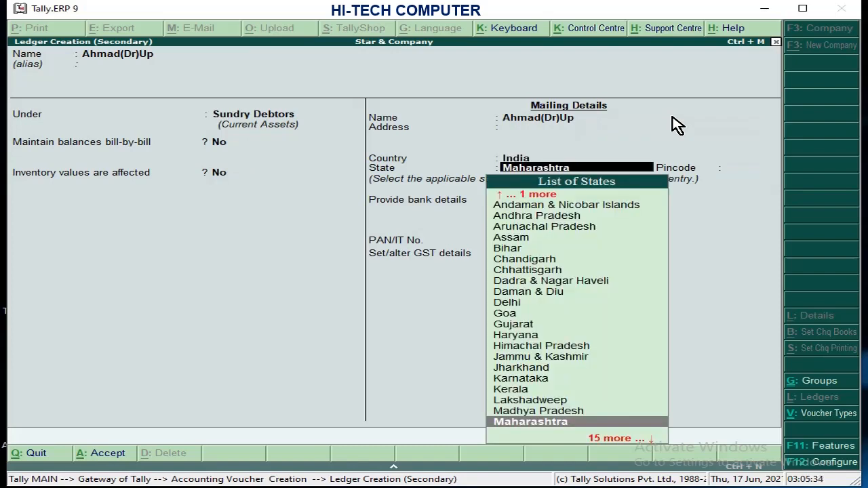
text(U)
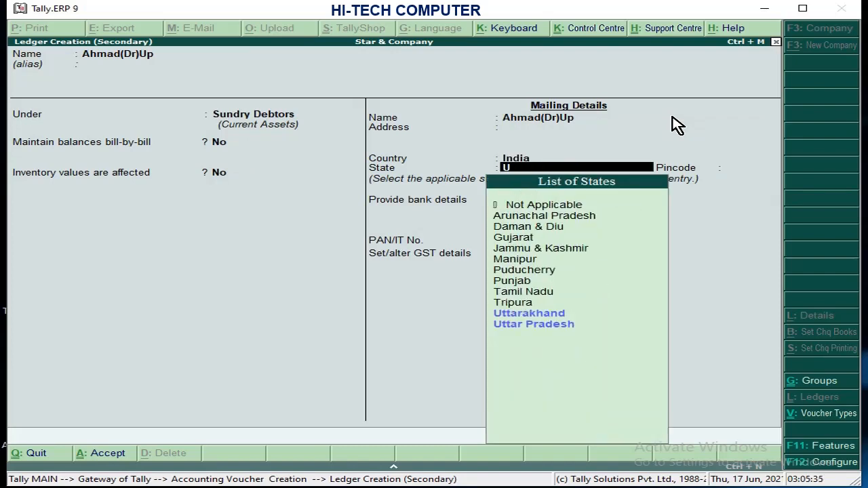
key(Down)
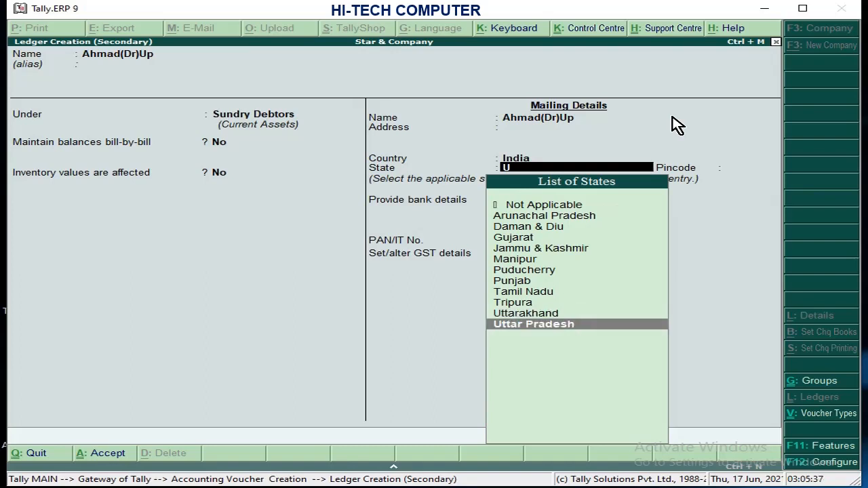
key(Return)
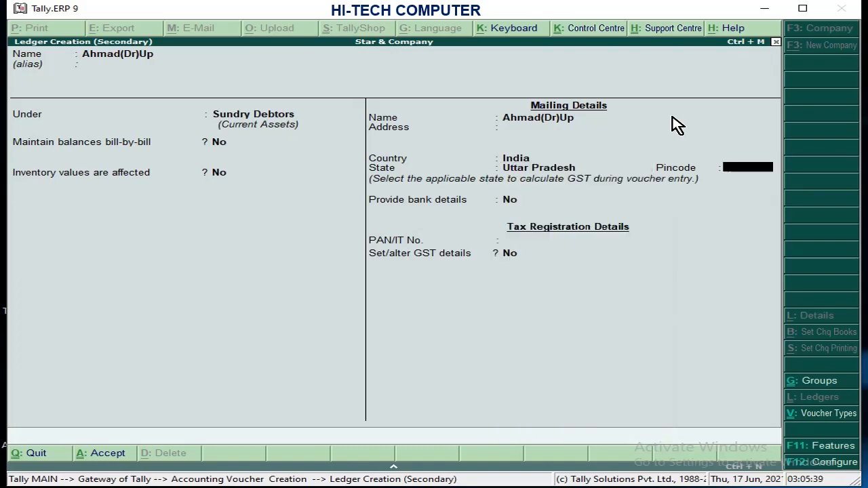
text(212402)
key(Return)
key(Return)
key(Return)
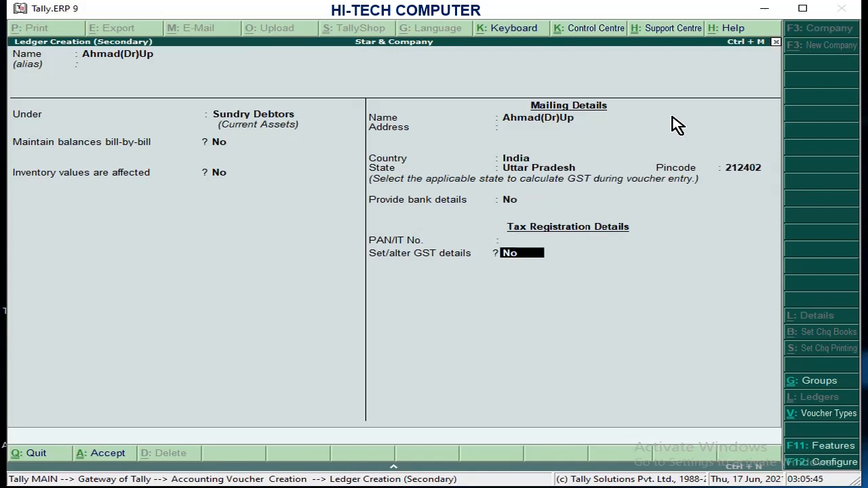
Step: Enable GST details for the Uttar Pradesh debtor with registration type Regular and party type Not Applicable
key(y)
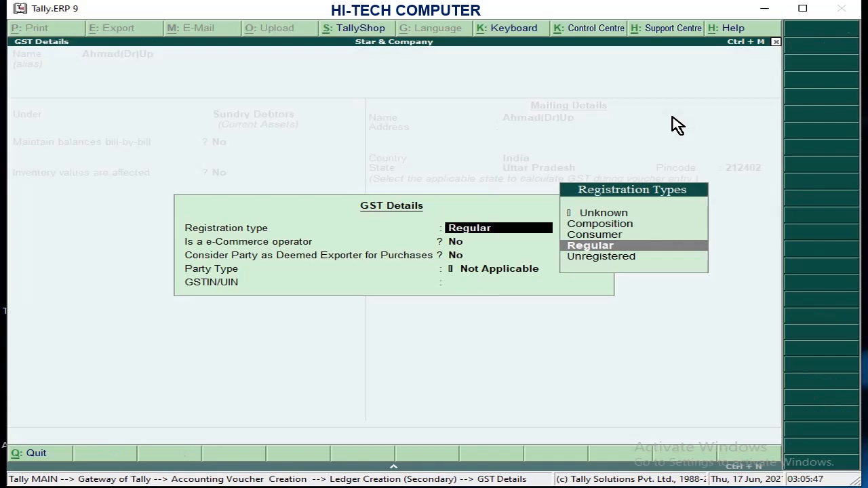
key(Return)
key(Return)
key(Return)
key(Return)
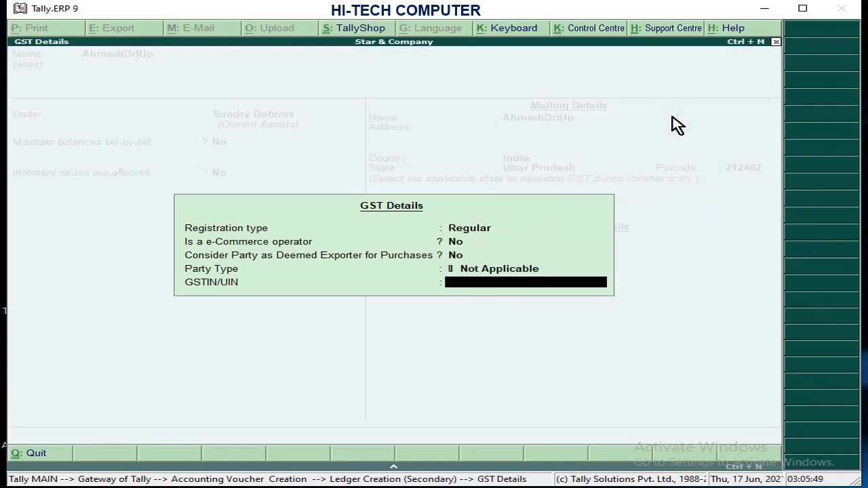
key(BackSpace)
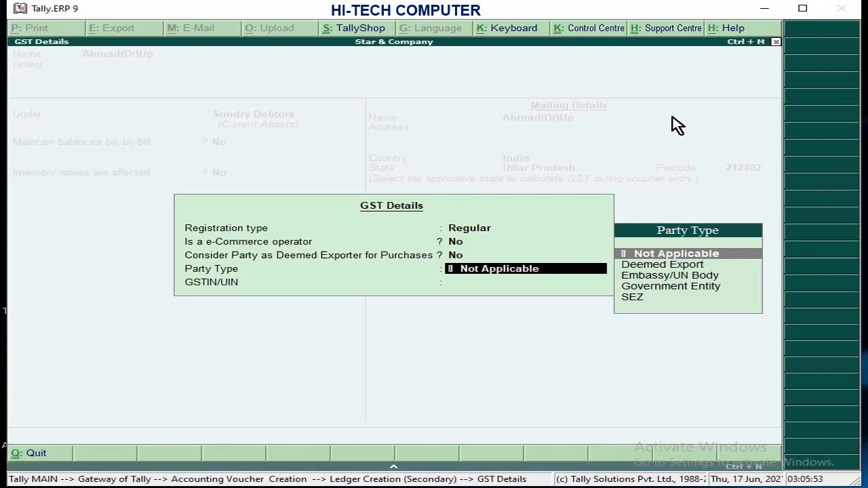
key(Down)
key(Down)
key(Down)
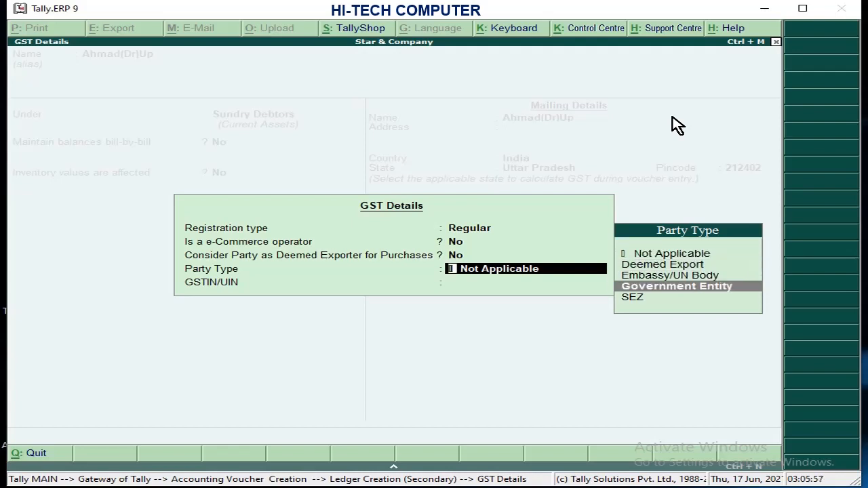
key(Up)
key(Up)
key(Up)
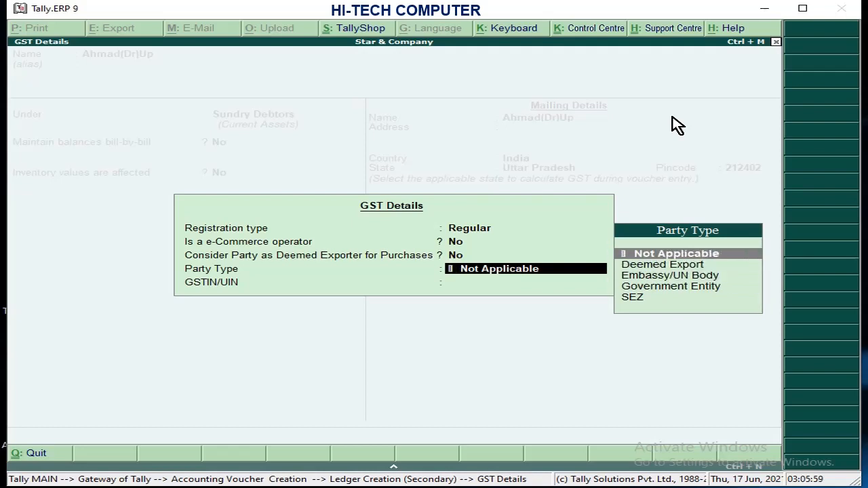
key(Return)
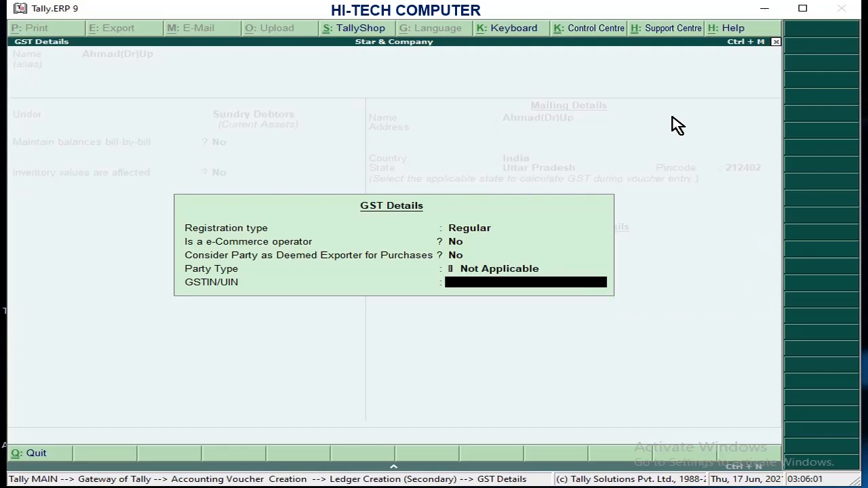
Step: Enter the Uttar Pradesh debtor's GSTIN and save the ledger
text(23DFGSDGSD)
key(Return)
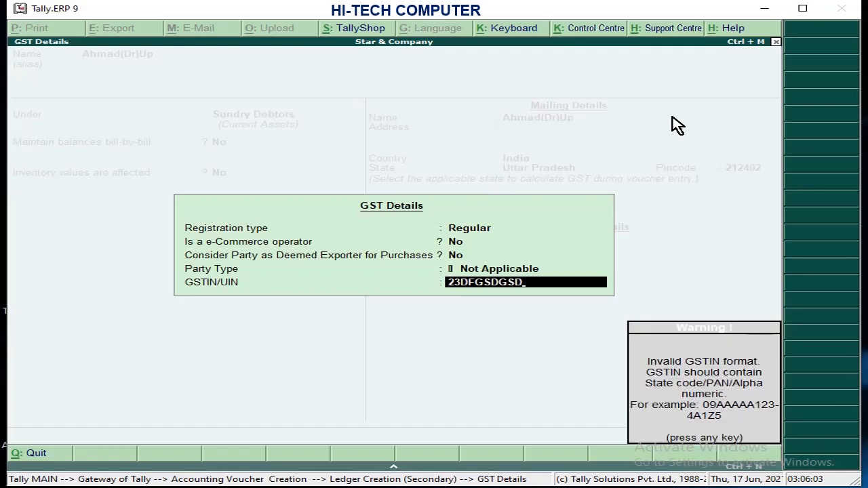
key(Return)
key(Return)
key(Return)
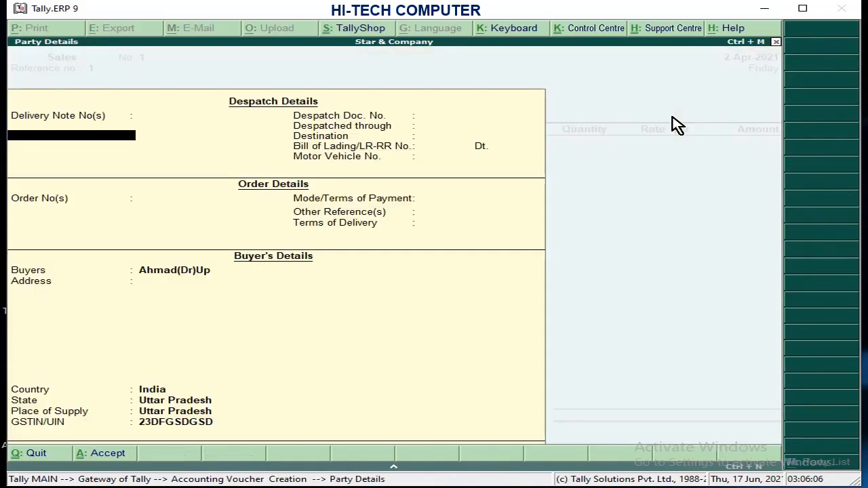
Step: Accept the out-of-state debtor's party details with despatch and order fields blank, keeping India and Uttar Pradesh
key(Return)
key(Return)
key(Return)
key(Return)
key(Return)
key(Return)
key(Return)
key(Return)
key(Return)
key(Return)
key(Return)
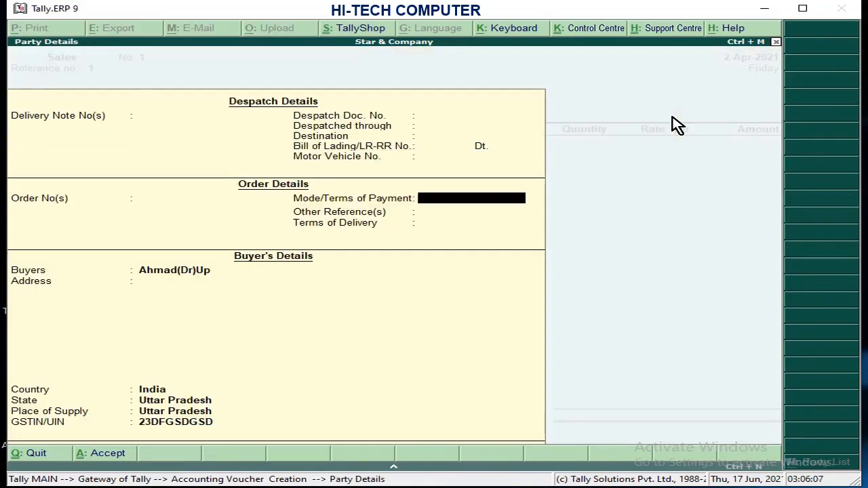
key(Return)
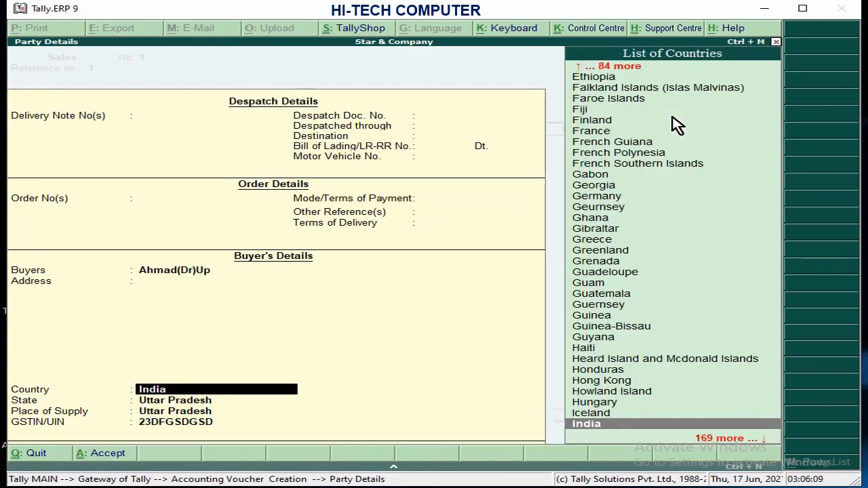
key(Return)
key(Return)
key(Return)
key(Return)
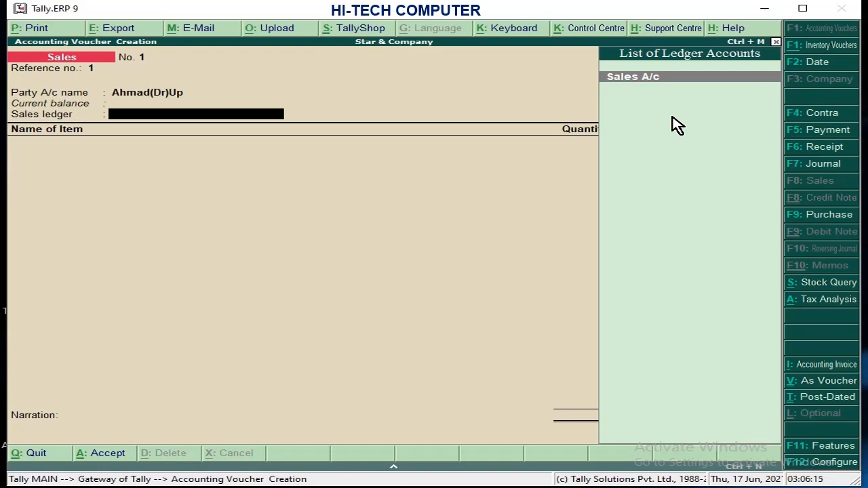
Step: Choose Sales A/c as the sales ledger and add CLOTH with quantity 40 MTR at a rate of 100
key(Return)
key(Down)
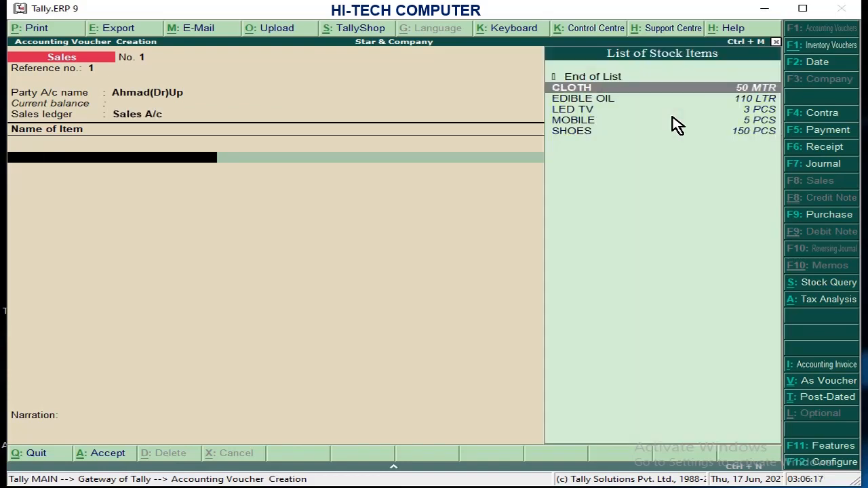
key(Return)
text(40)
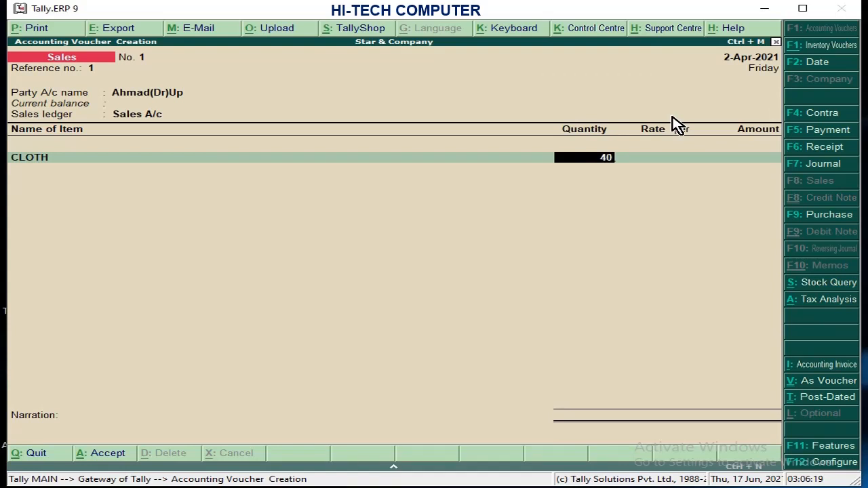
key(Return)
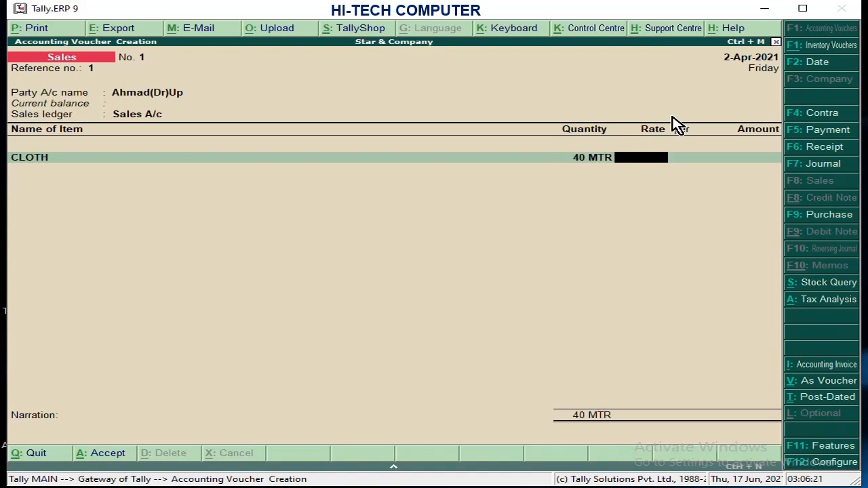
text(100)
key(Return)
key(Return)
key(Return)
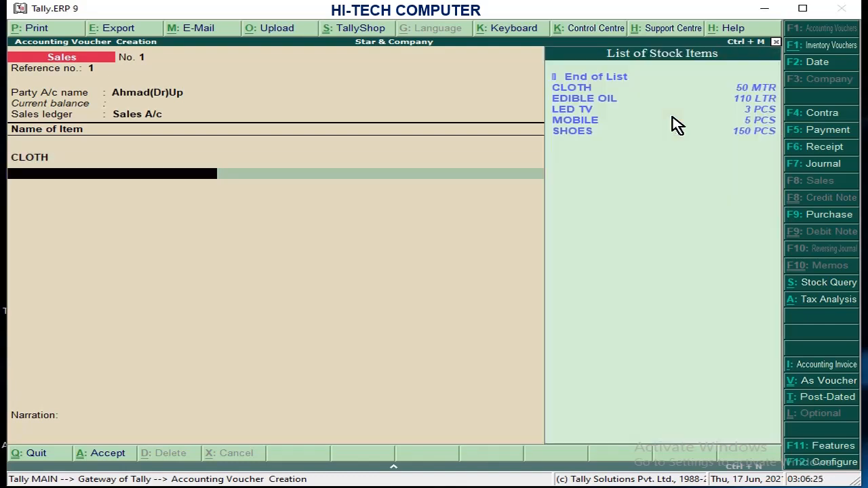
Step: Add EDIBLE OIL as the second item with quantity 100 LTR at a rate of 200
key(Down)
key(Down)
key(Return)
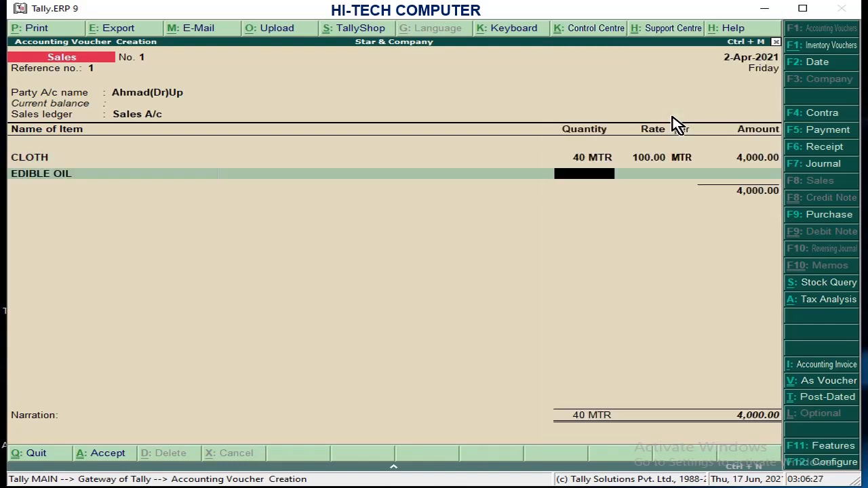
text(100)
key(Return)
text(200)
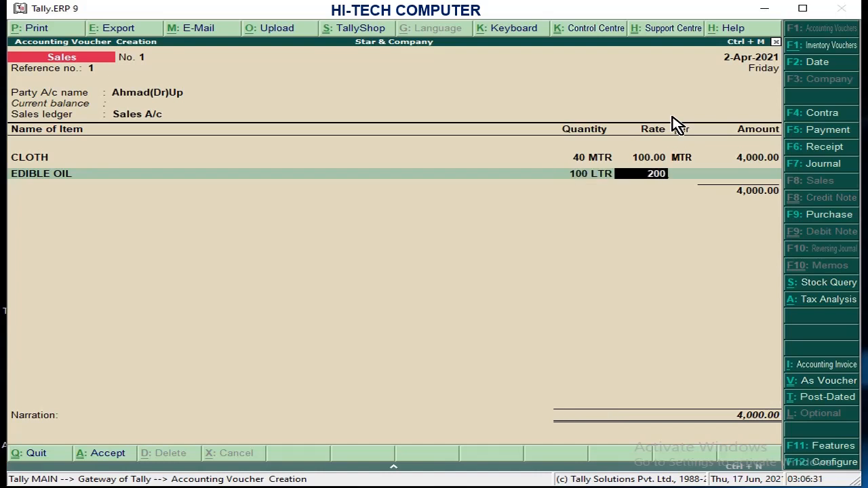
key(Return)
key(Return)
key(Return)
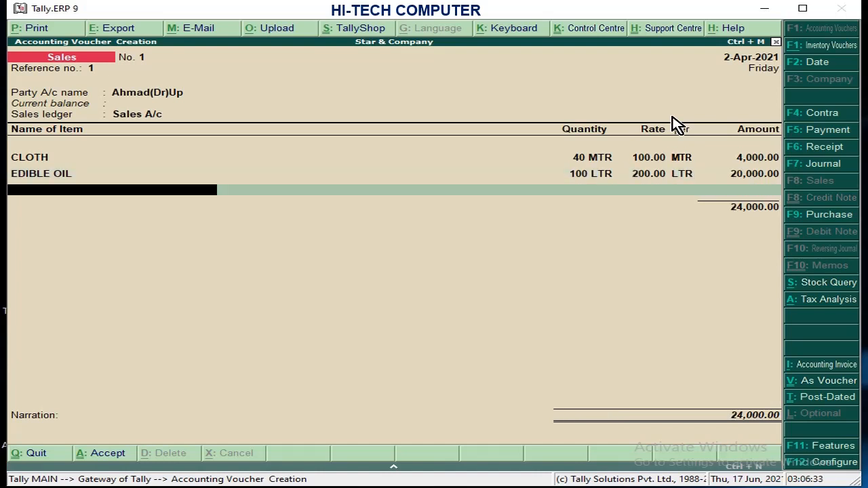
Step: Add SHOES as the third item with quantity 100 PCS at a rate of 250
key(Down)
key(Down)
key(Down)
key(Down)
key(Down)
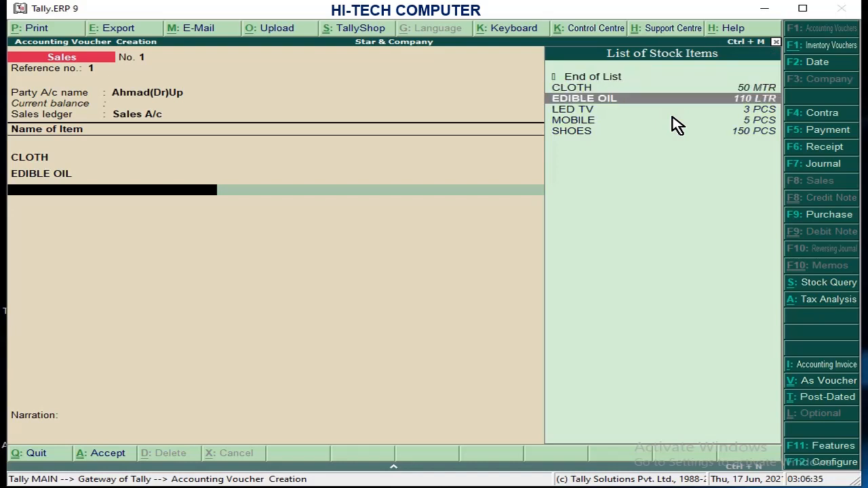
key(Return)
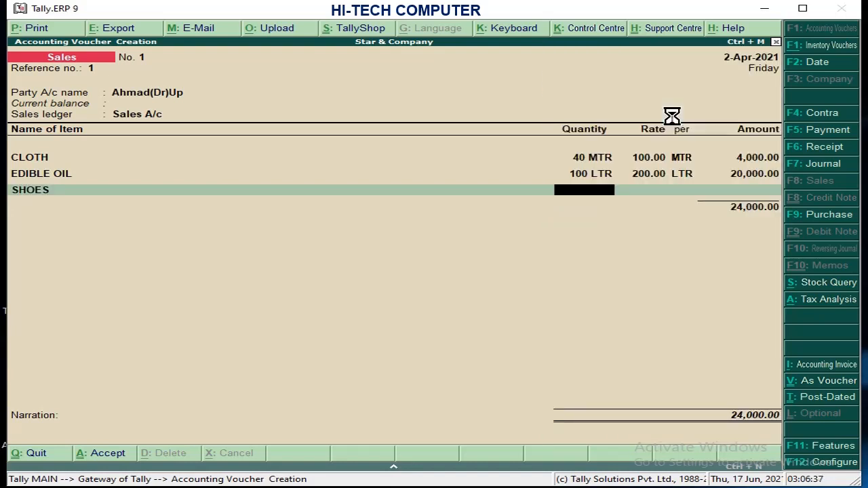
text(100)
key(Return)
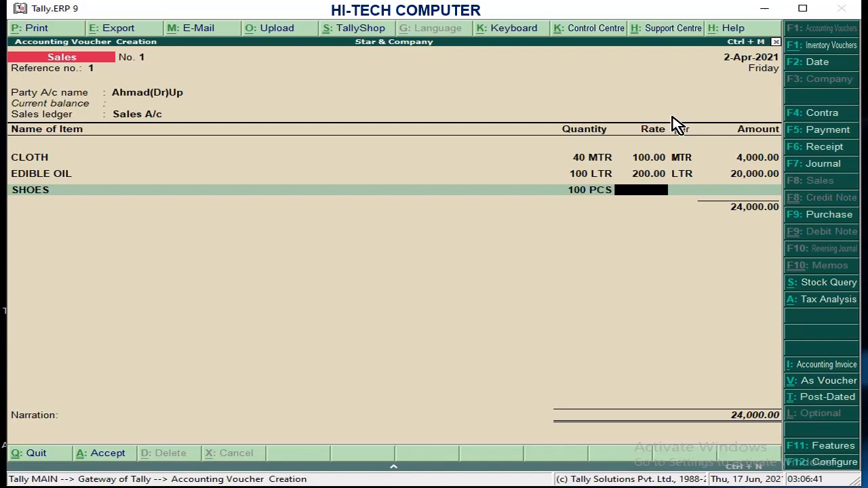
text(2550)
key(BackSpace)
key(BackSpace)
text(0)
key(Return)
key(Return)
key(Return)
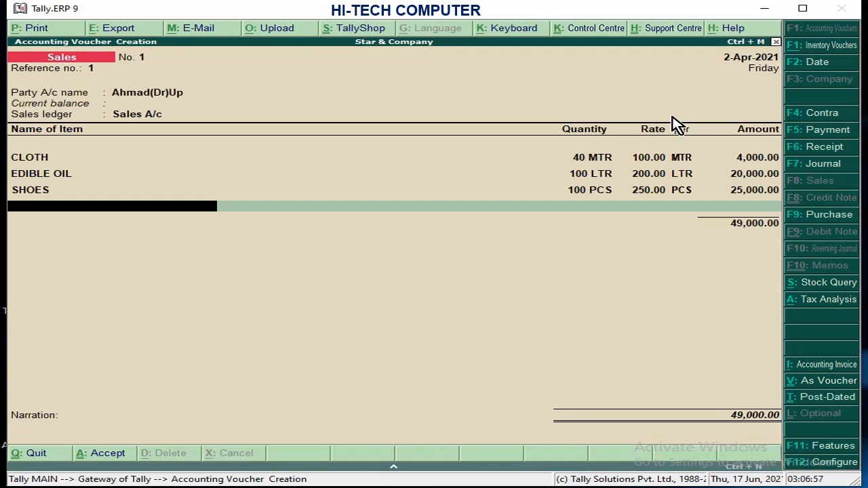
Step: End the stock item list and add the IGST ledger below the items subtotal
key(Return)
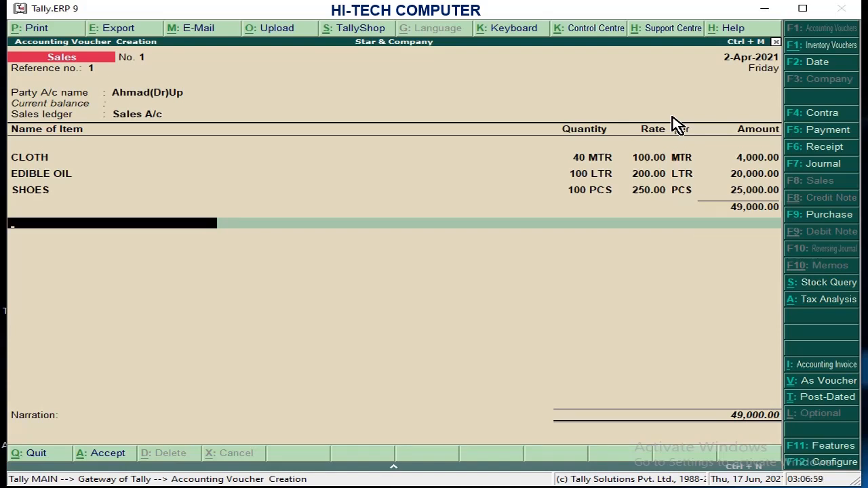
key(Return)
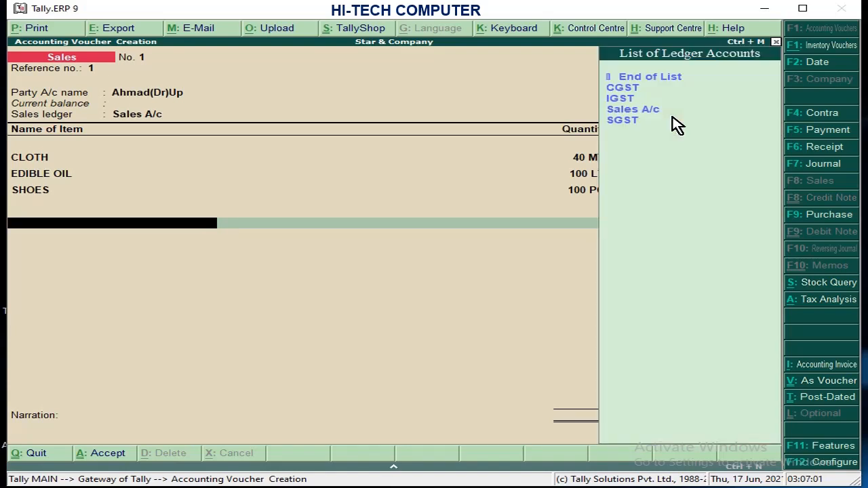
key(Down)
key(Down)
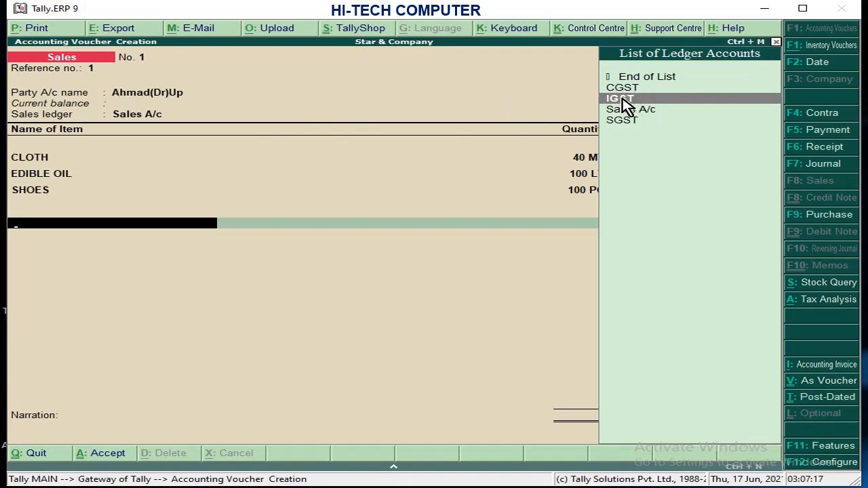
key(Return)
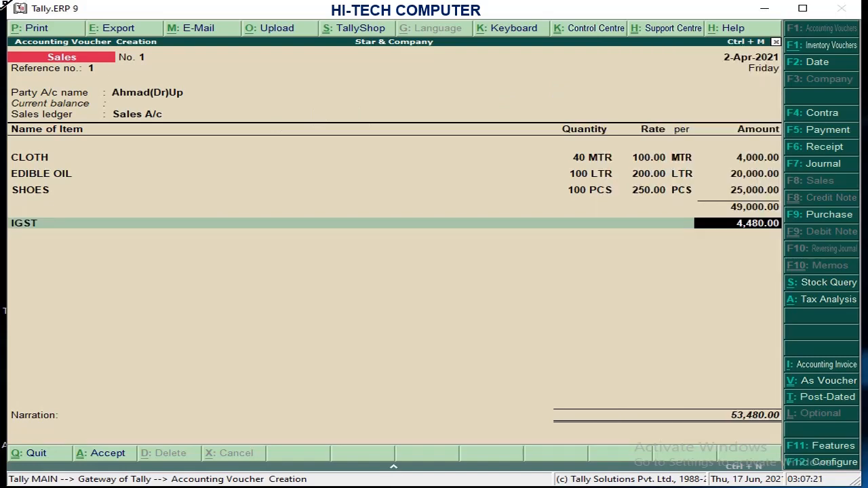
Step: Try CGST in place of IGST on the tax line and switch the line back to IGST
key(BackSpace)
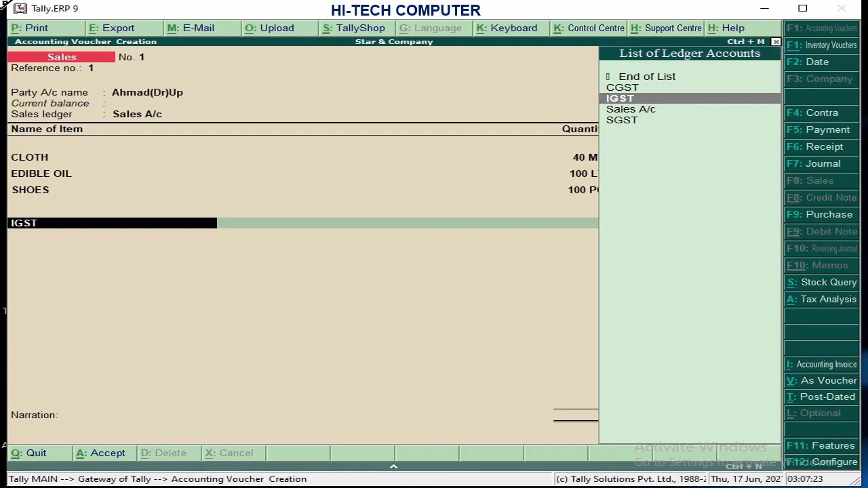
key(Up)
key(Return)
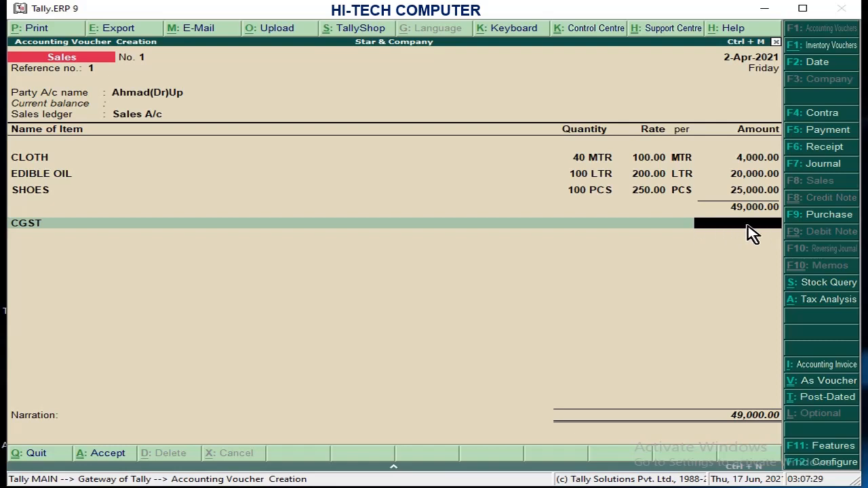
key(BackSpace)
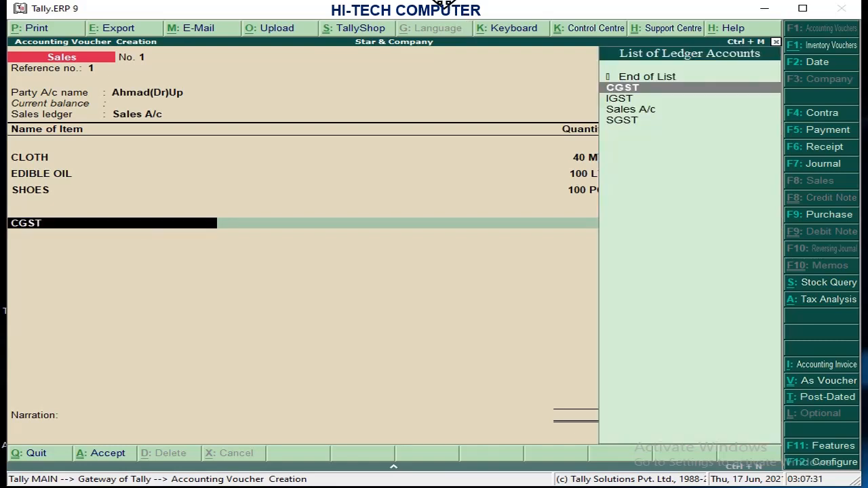
key(Down)
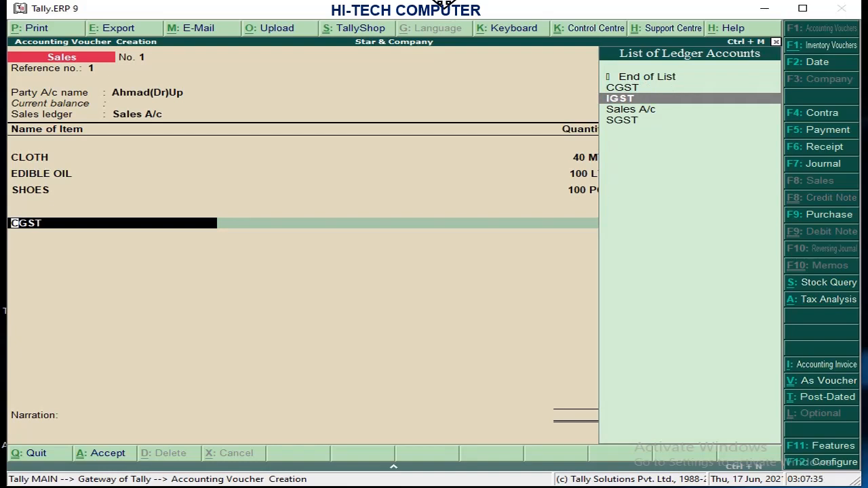
key(Return)
Step: Accept the calculated IGST amount, leave the narration blank and save sales voucher No. 1
key(Return)
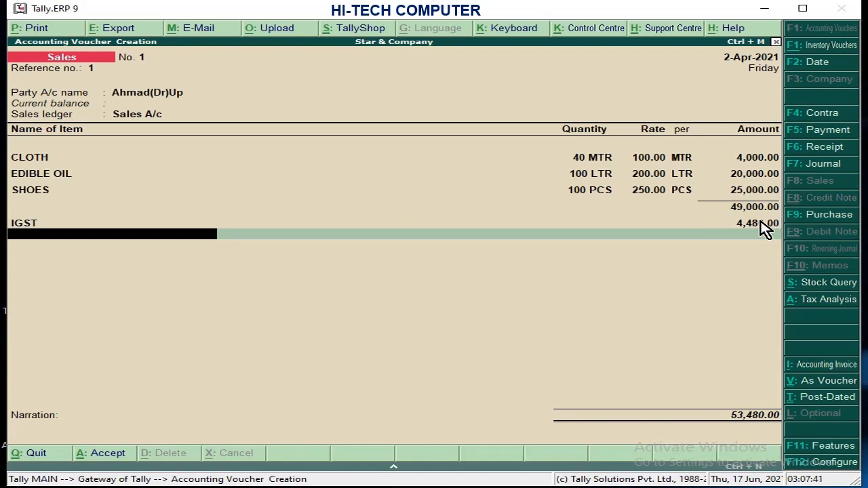
key(Return)
key(Return)
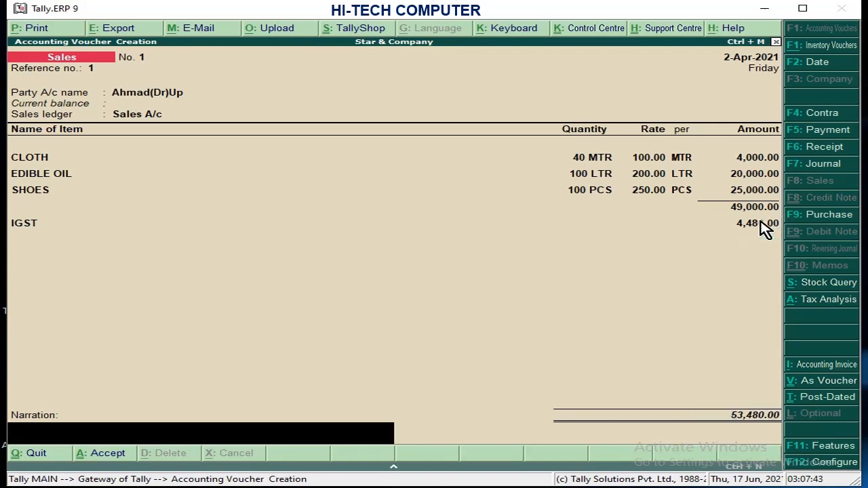
key(Return)
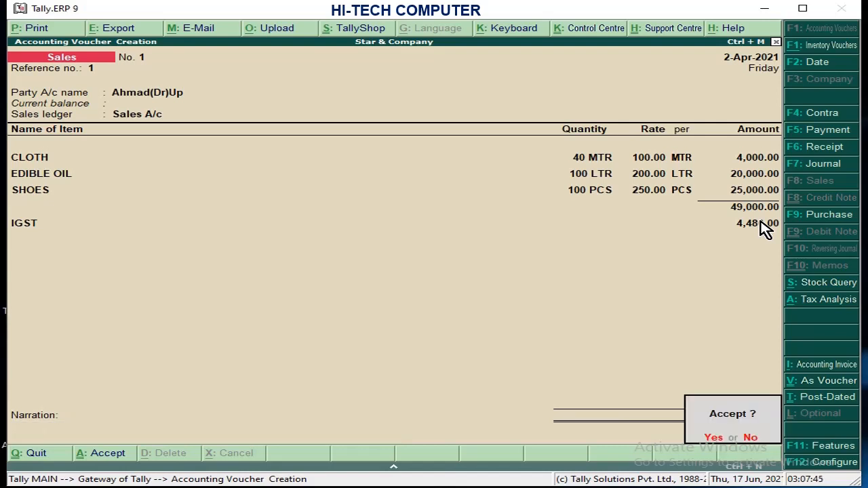
key(Return)
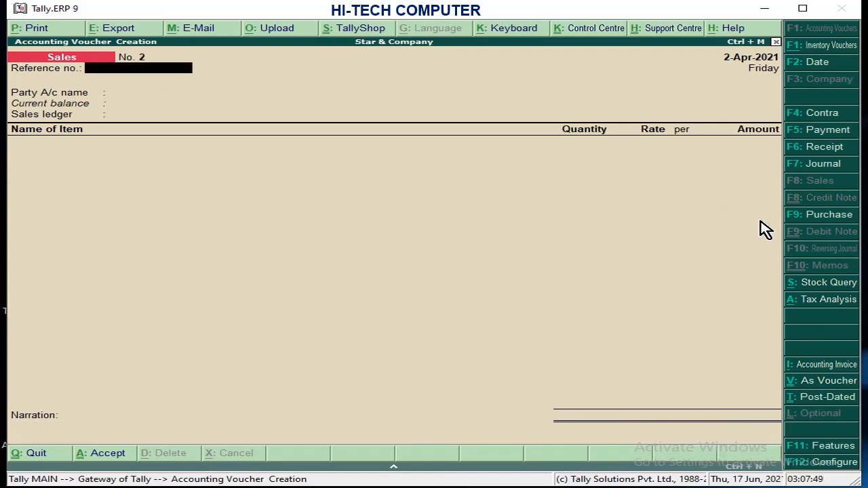
Step: Enter reference number 2 for the new sales voucher and choose the local debtor as the party account
text(2)
key(Return)
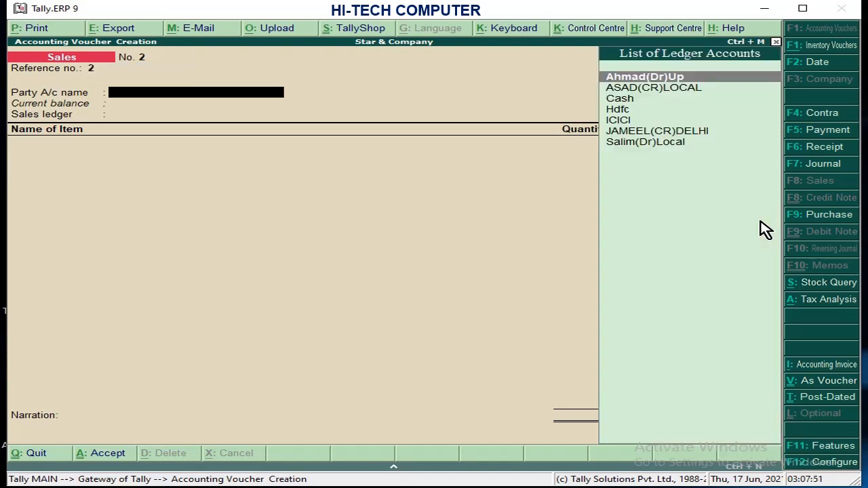
key(Down)
key(Down)
key(Down)
key(Down)
key(Down)
key(Down)
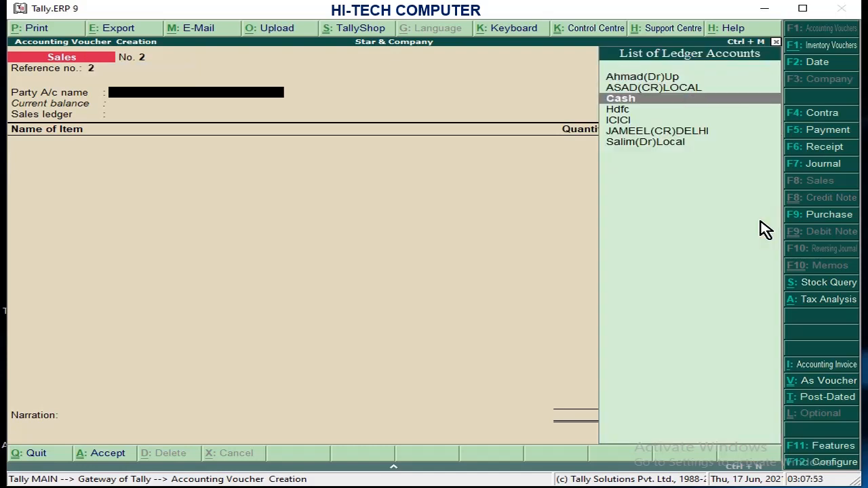
key(Return)
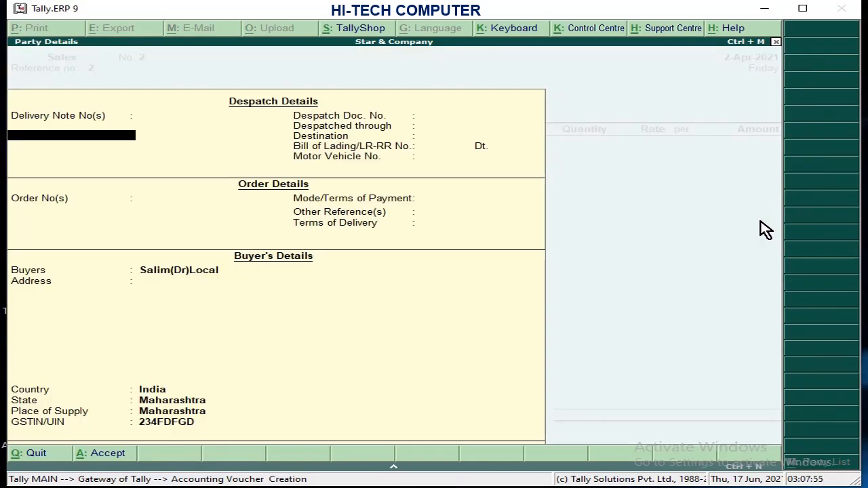
Step: Accept the local debtor's party details with despatch and order fields blank, keeping Maharashtra, and use Sales A/c as the sales ledger
key(Return)
key(Return)
key(Return)
key(Return)
key(Return)
key(Return)
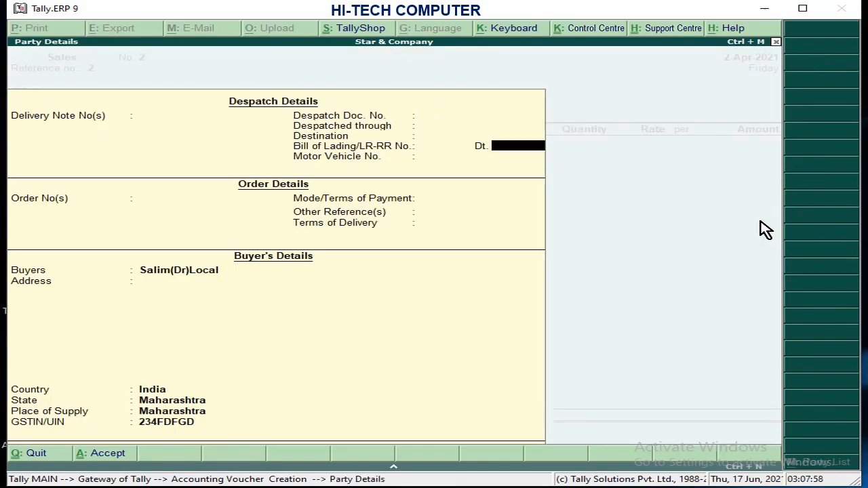
key(Return)
key(Return)
key(Return)
key(Return)
key(Return)
key(Return)
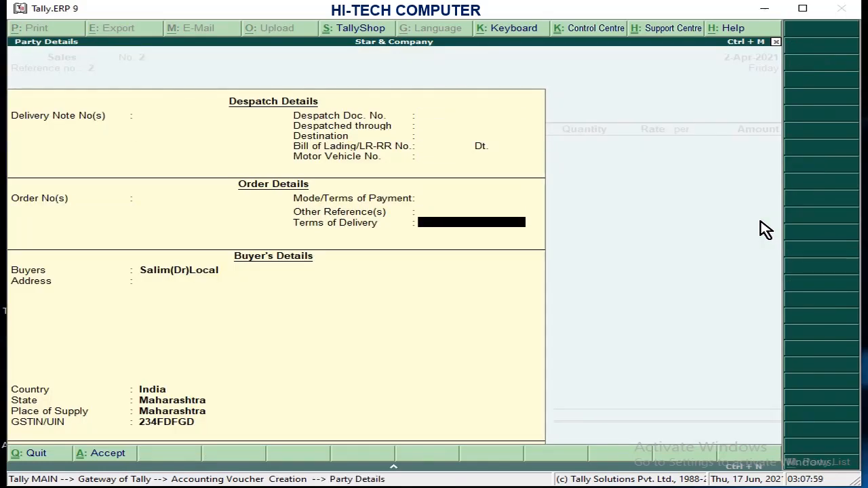
key(Return)
key(Return)
key(Return)
key(Return)
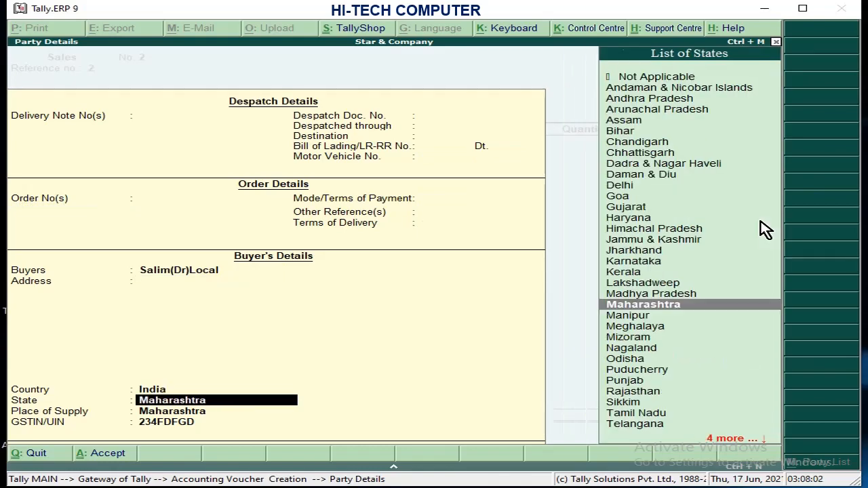
key(Return)
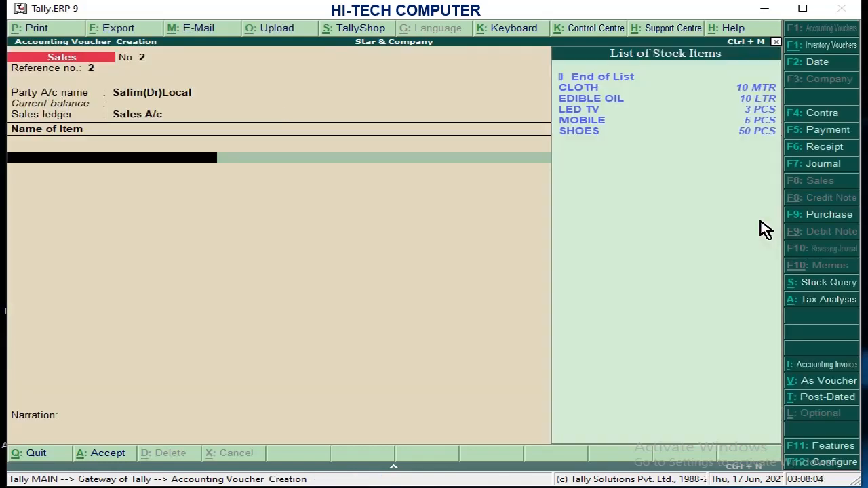
Step: Add LED TV as the first stock item with a quantity of 3 PCS at a rate of 22,000 per PCS
key(Down)
key(Down)
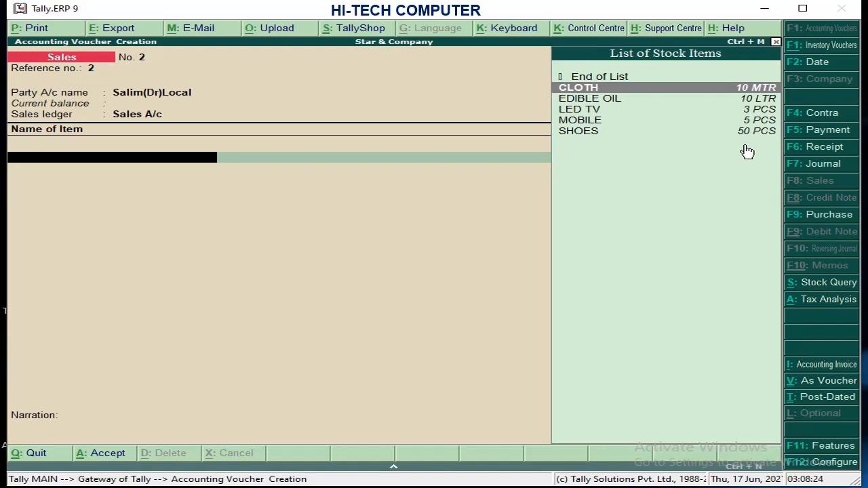
key(Down)
key(Down)
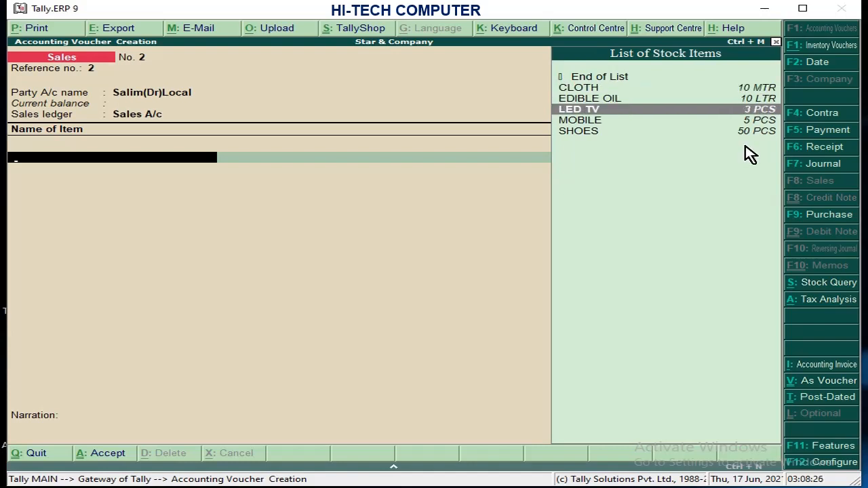
key(Down)
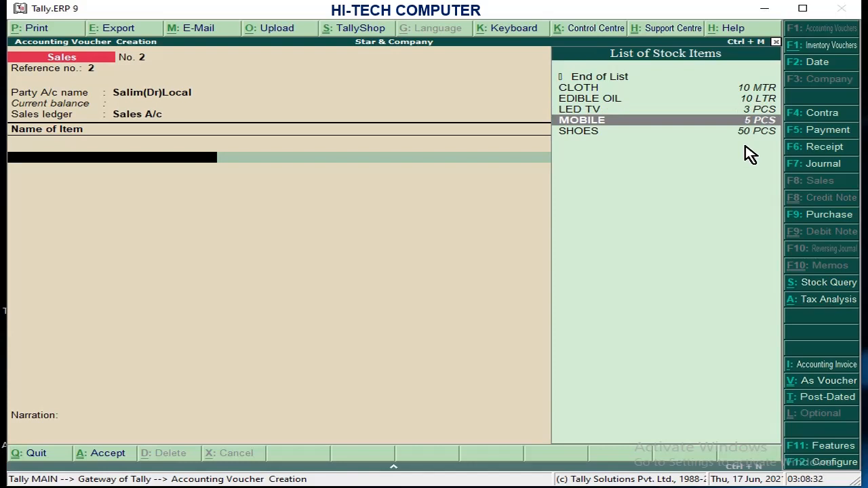
key(Up)
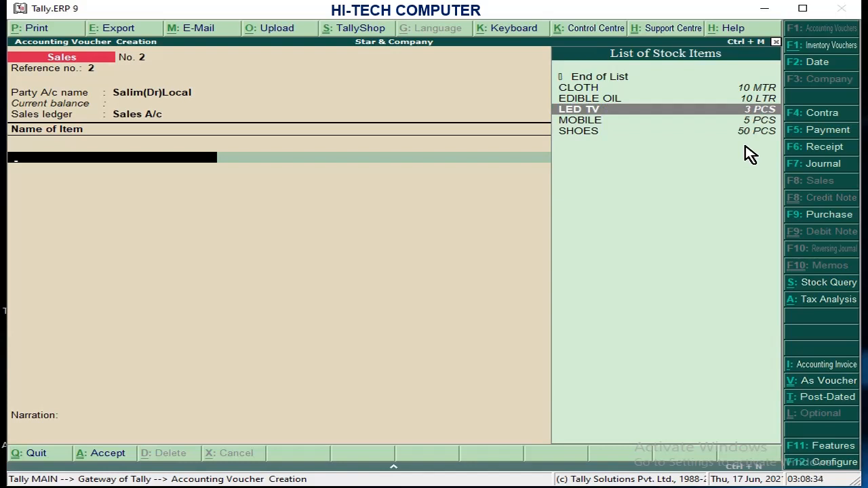
key(Return)
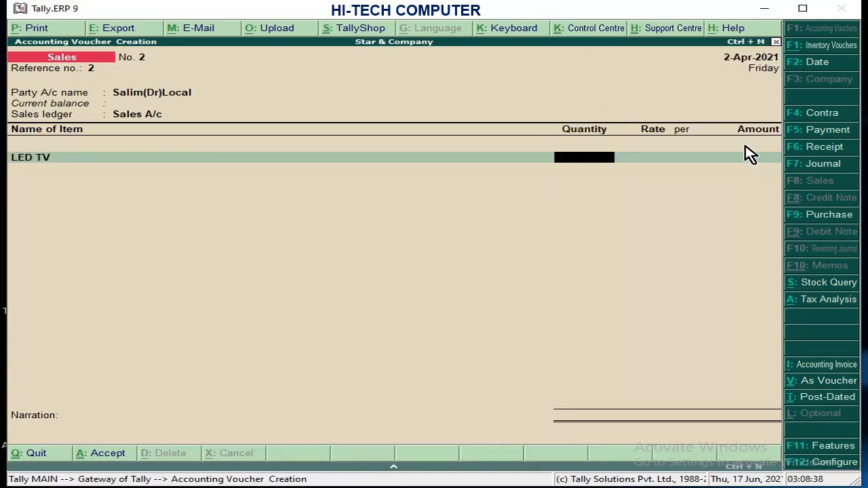
text(3)
key(Return)
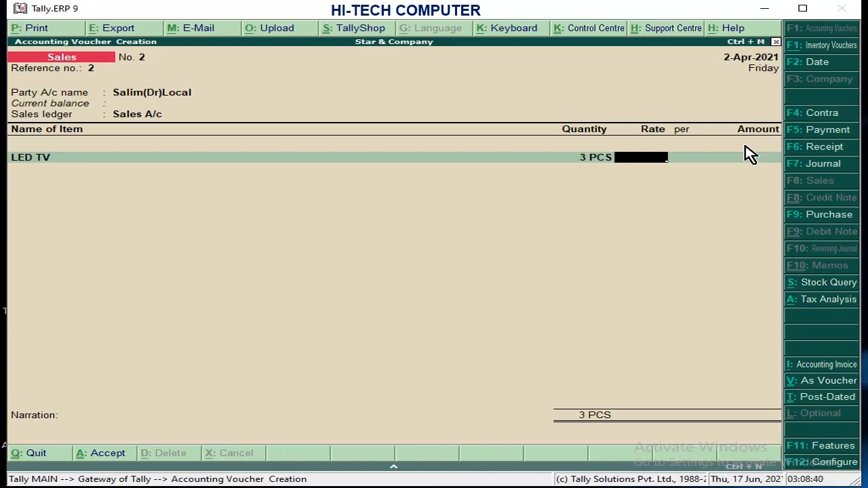
text(22,000)
key(Return)
key(Return)
key(Return)
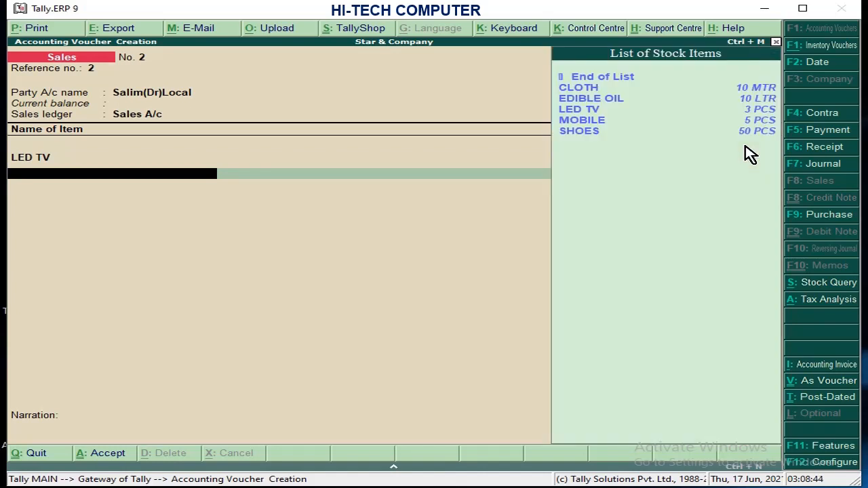
Step: Add MOBILE as the second stock item with a quantity of 4 PCS at a rate of 18,000 per PCS
key(Down)
key(Down)
key(Down)
key(Down)
key(Return)
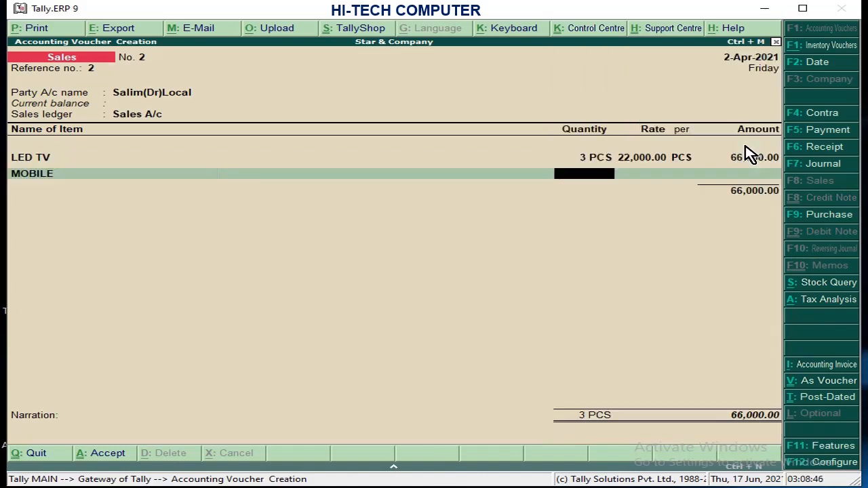
text(4)
key(Return)
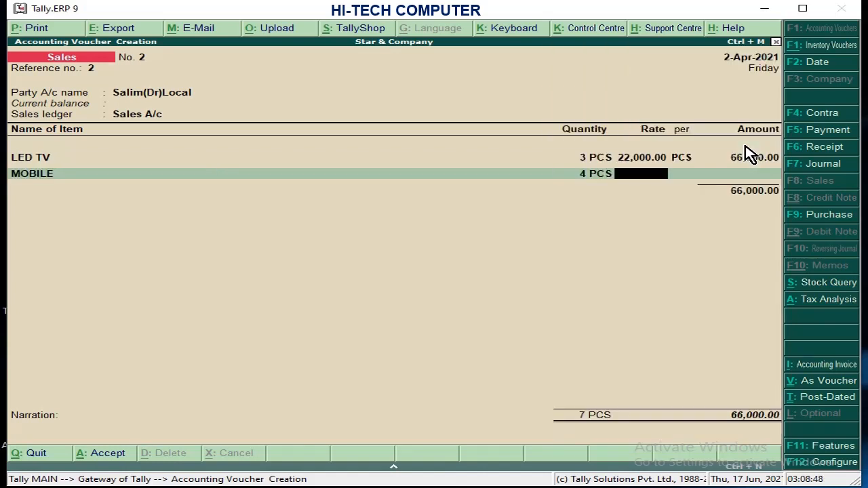
text(18,000)
key(Return)
key(Return)
key(Return)
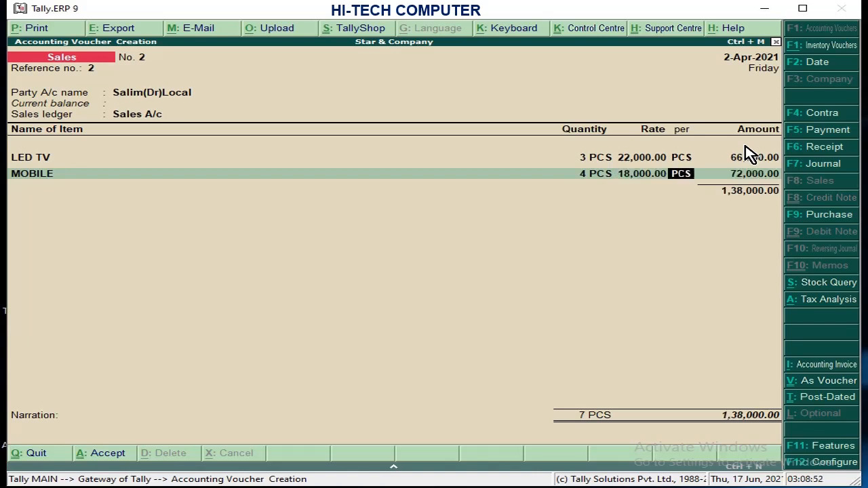
Step: End the stock item list and add the CGST ledger with its calculated amount
key(Return)
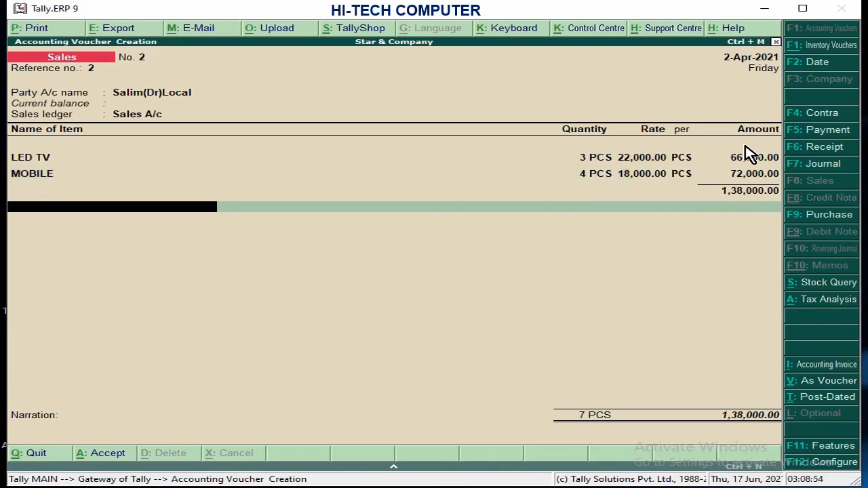
key(BackSpace)
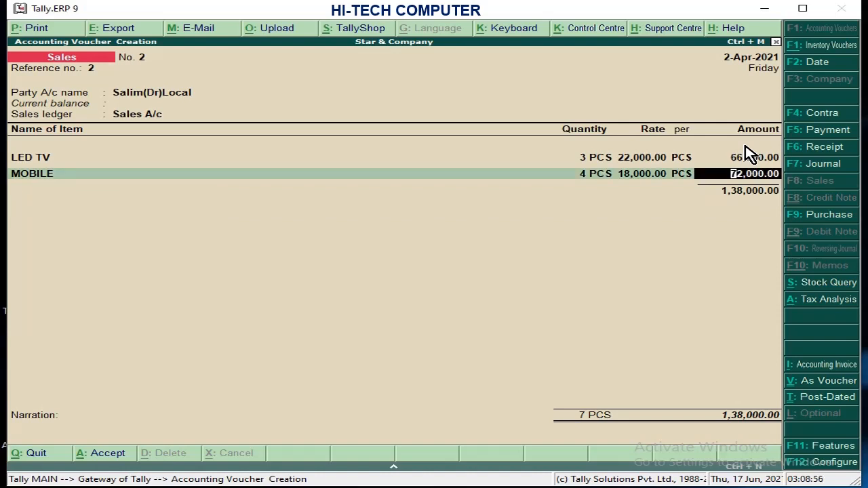
key(Return)
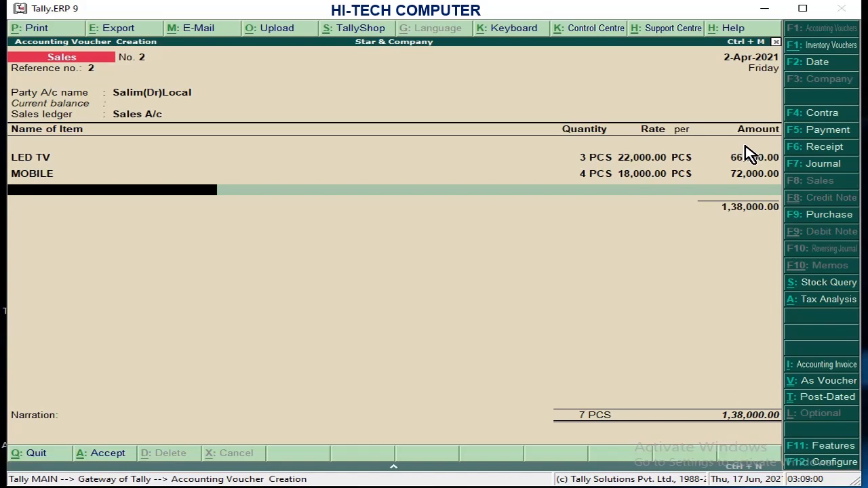
key(Return)
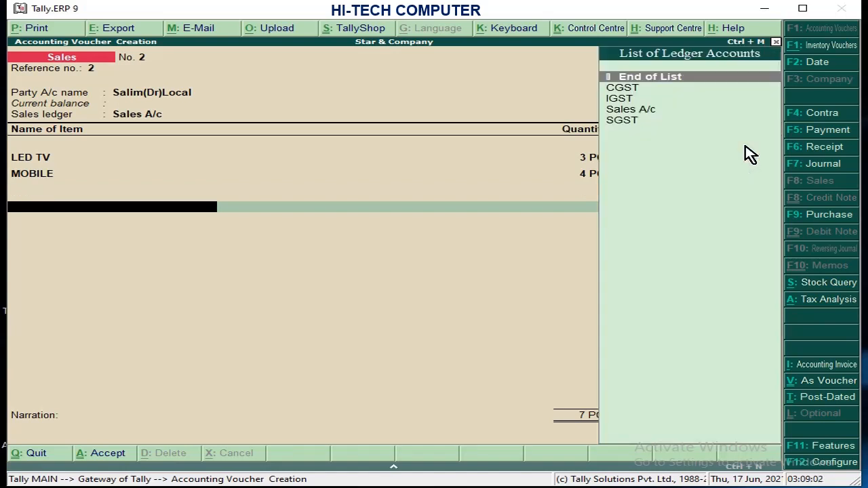
key(Down)
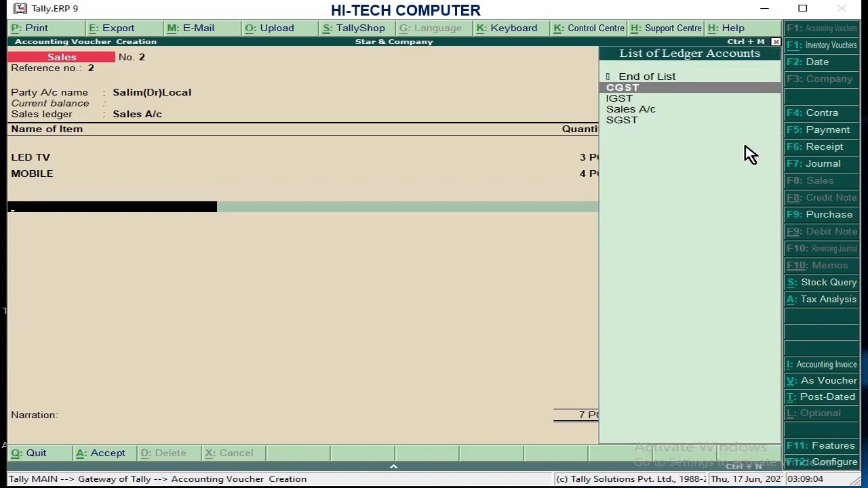
key(Return)
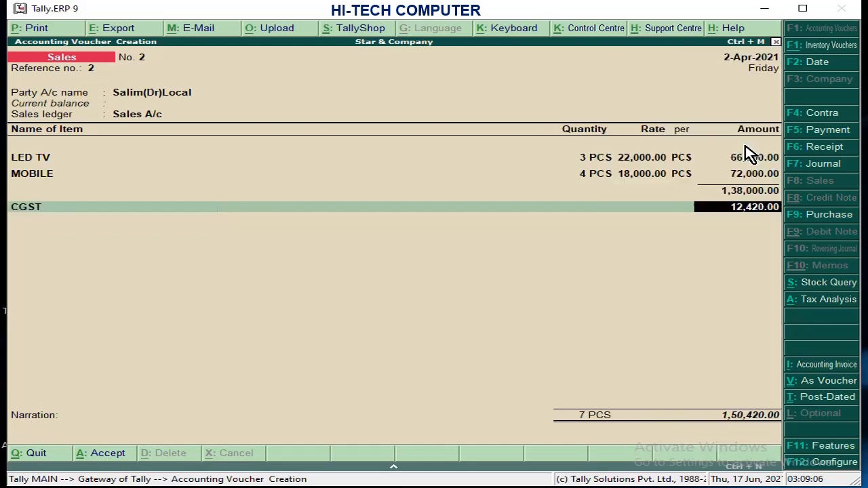
key(Return)
key(Return)
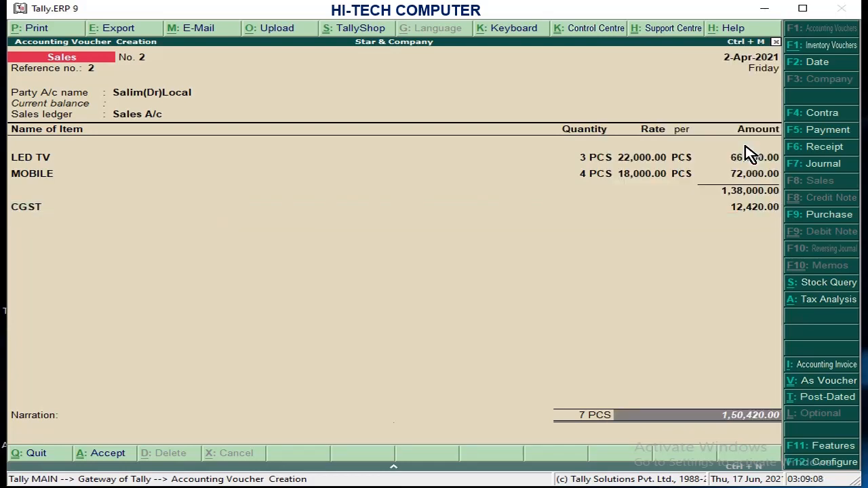
key(Return)
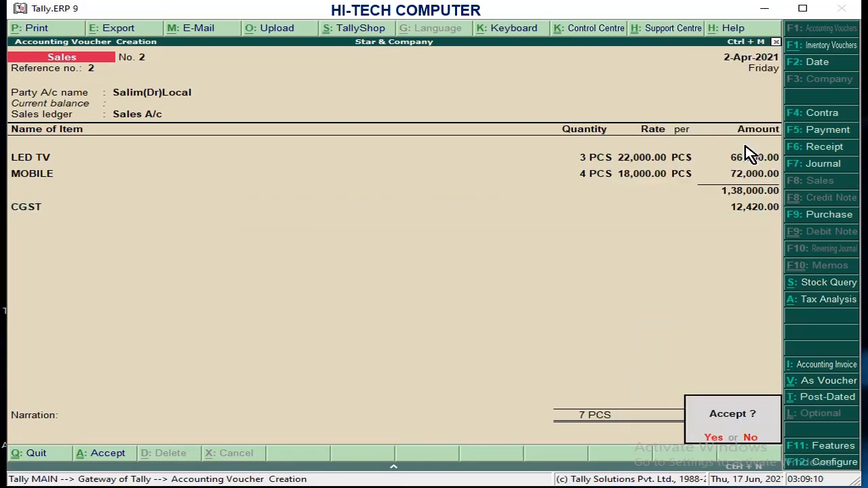
key(Return)
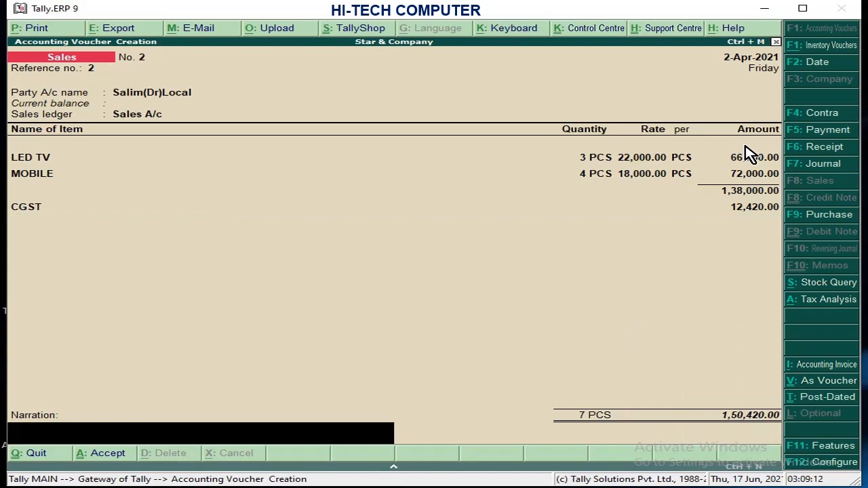
key(Up)
key(Up)
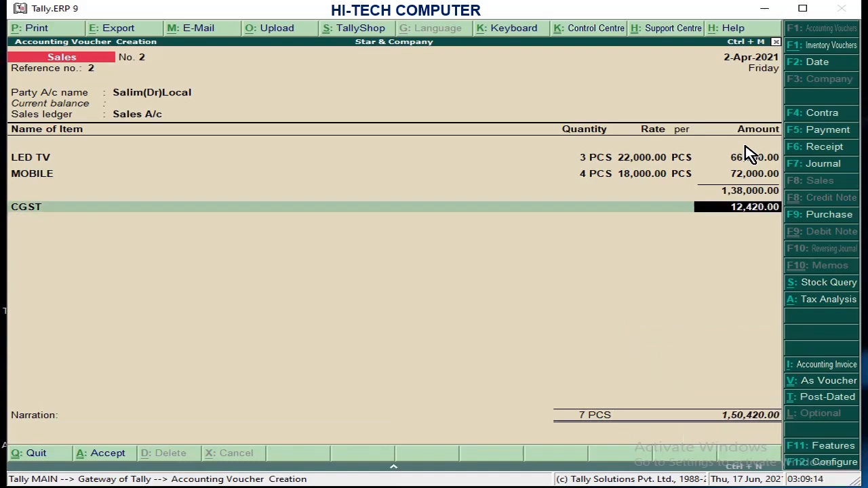
key(Return)
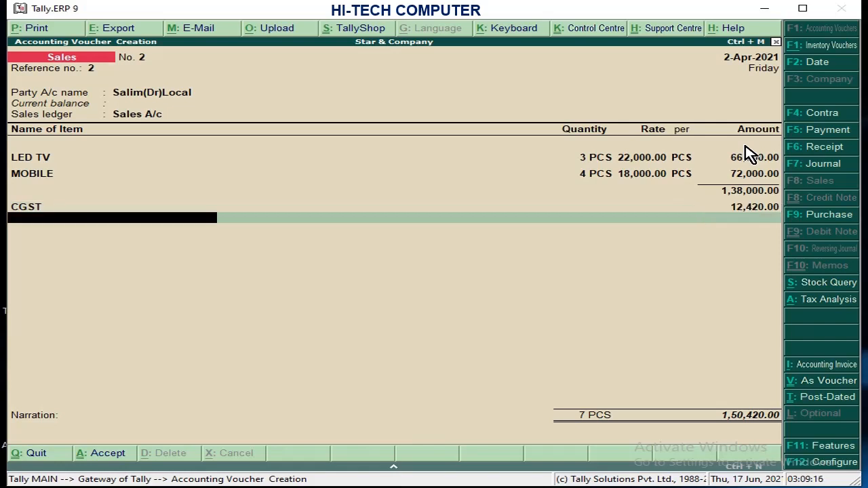
Step: Add the SGST ledger with its calculated amount on the line below CGST
key(Down)
key(Down)
key(Down)
key(Down)
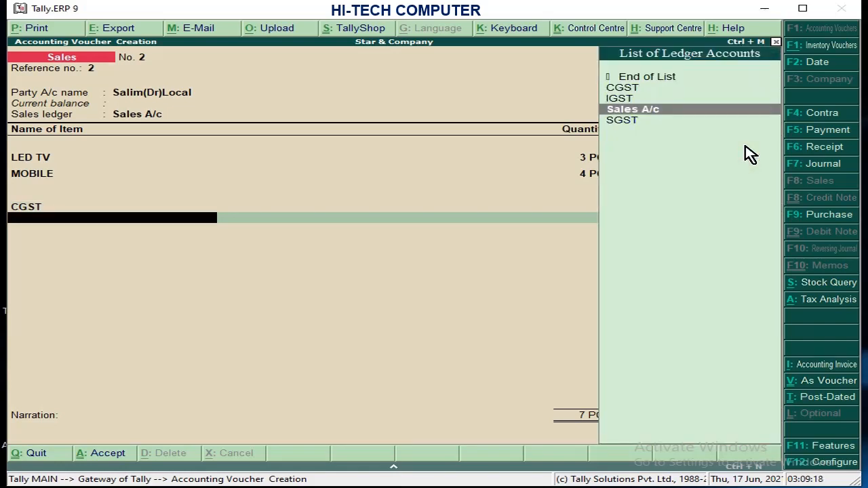
key(Return)
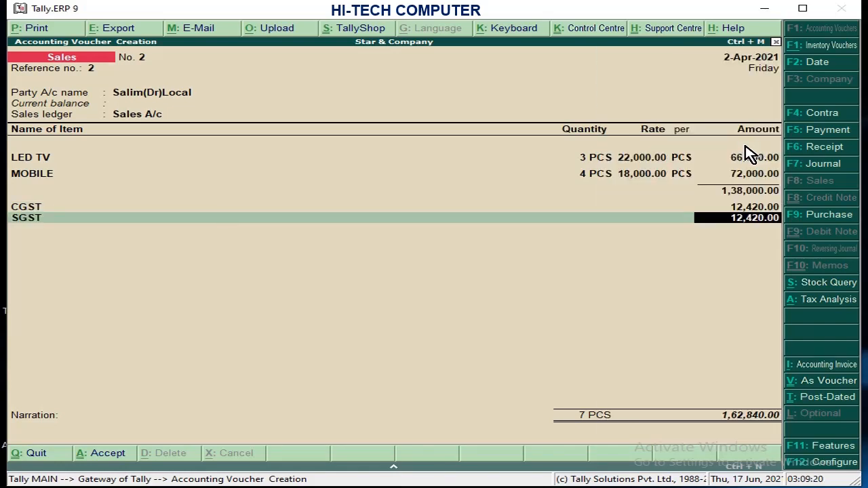
key(Return)
Step: End the ledger list, leave the narration blank and save sales voucher No. 2
key(Return)
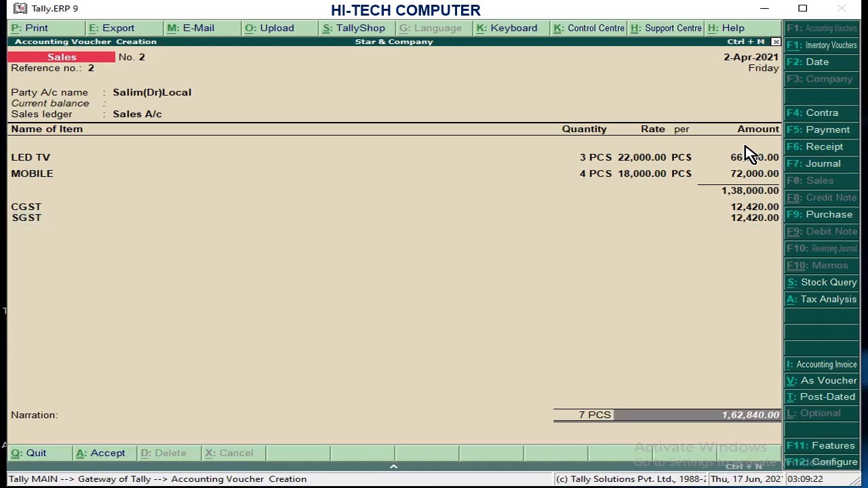
key(Return)
key(Return)
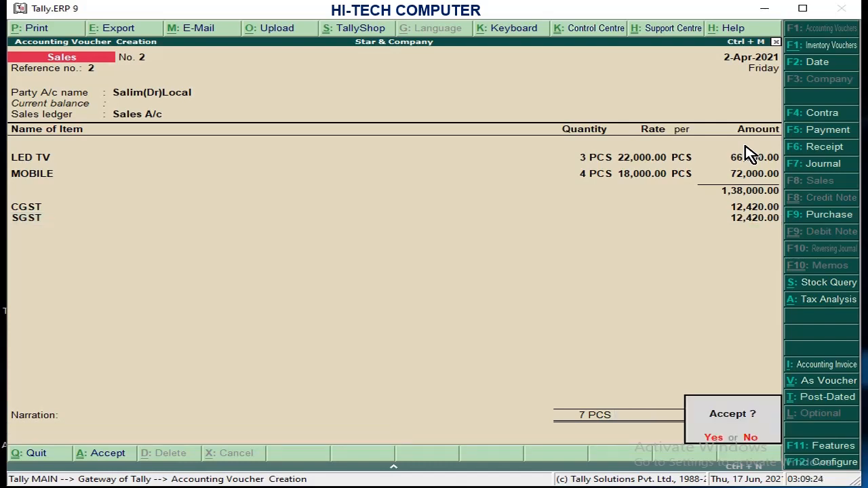
key(Return)
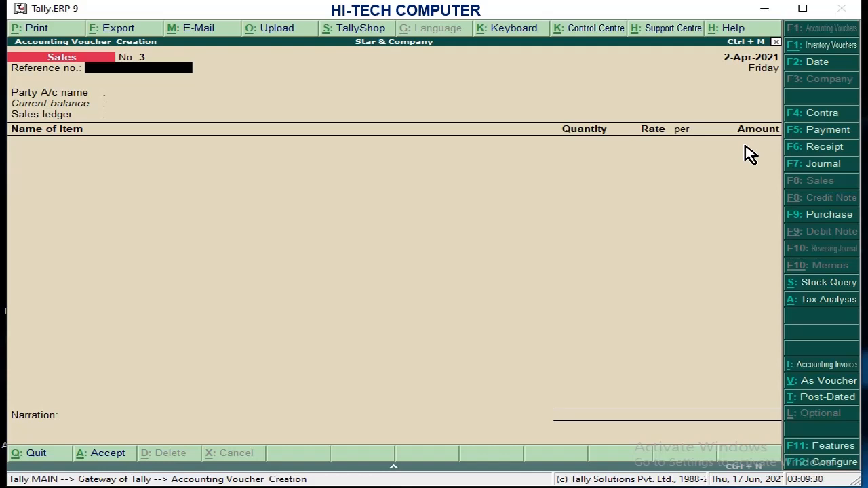
Step: Quit the blank sales voucher and open the Display Menu from the Gateway of Tally
key(Escape)
key(y)
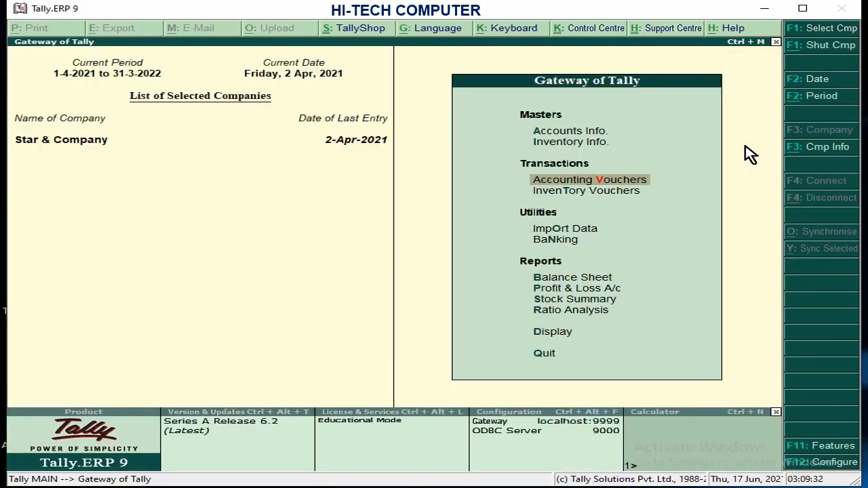
key(Down)
key(Down)
key(Down)
key(Down)
key(Down)
key(Down)
key(Down)
key(Down)
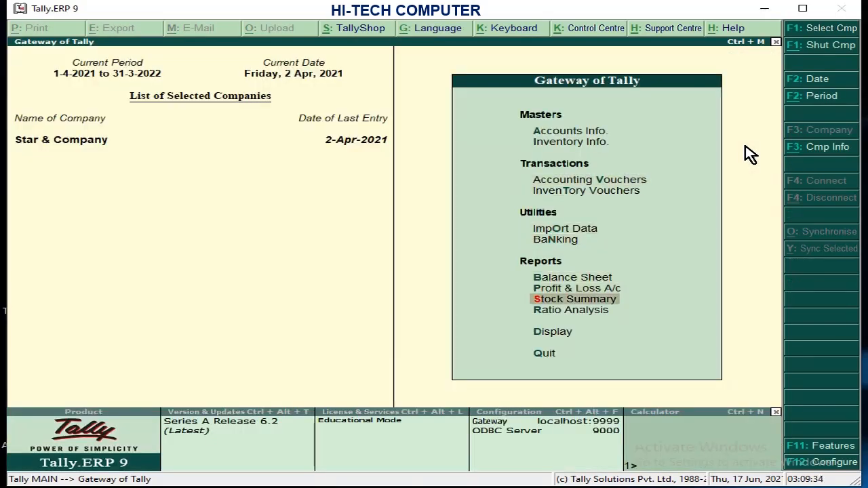
key(Return)
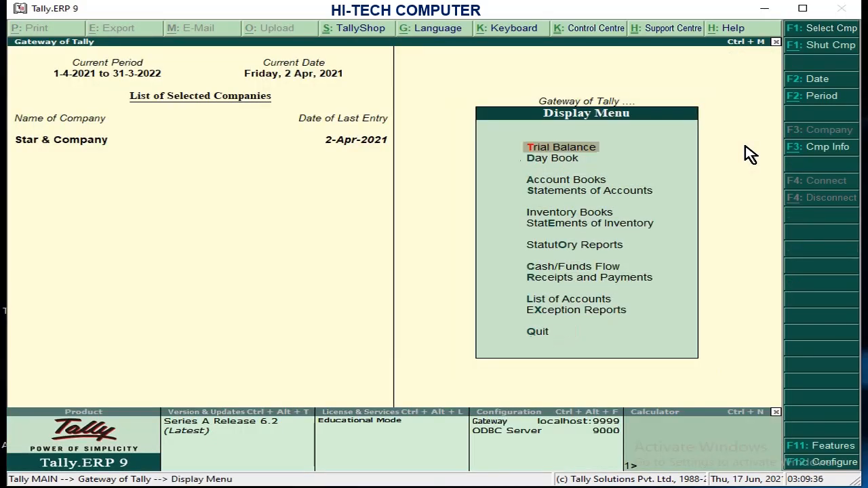
Step: Open the GSTR-2 report from the GST statutory reports to examine the inward supplies for the period
key(Down)
key(Down)
key(Down)
key(Down)
key(Down)
key(Down)
key(Return)
key(Return)
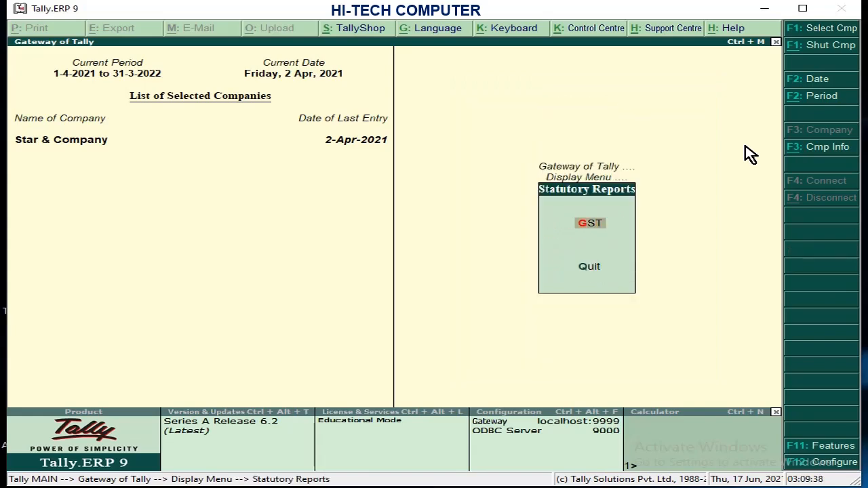
key(Down)
key(Return)
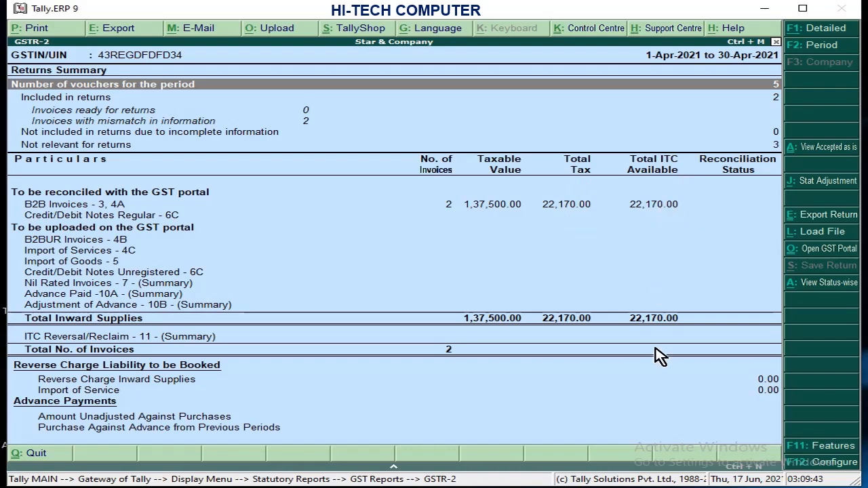
Step: Open the GSTR-3B report to examine outward supplies and eligible ITC, and return to the Display Menu
key(Escape)
key(Down)
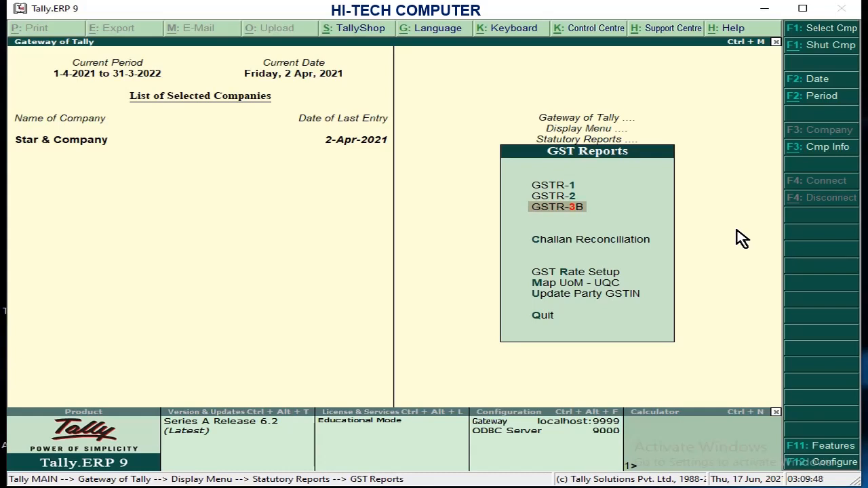
key(Return)
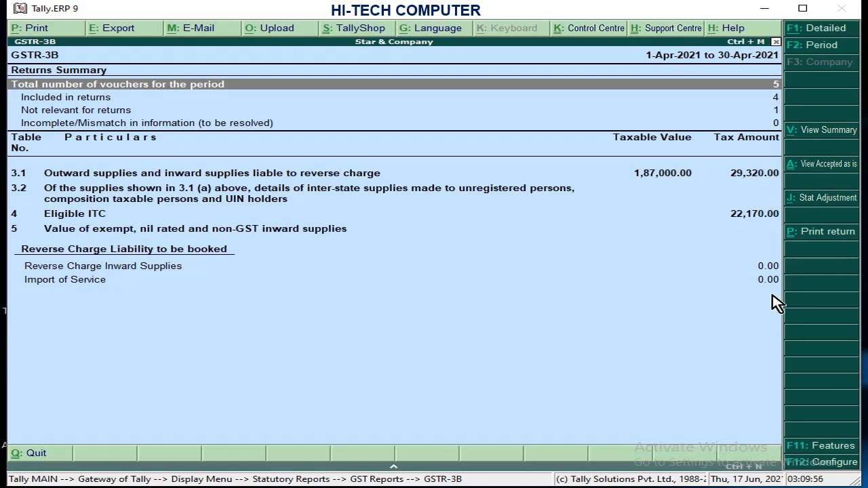
key(Escape)
key(Escape)
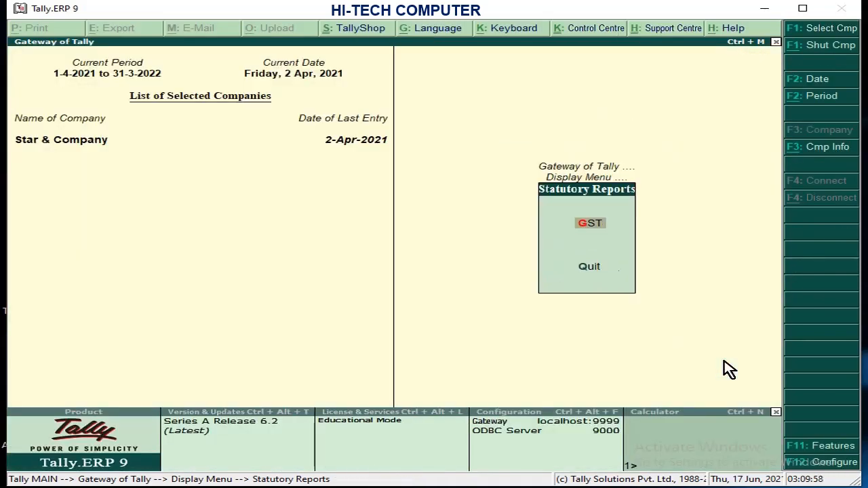
key(Escape)
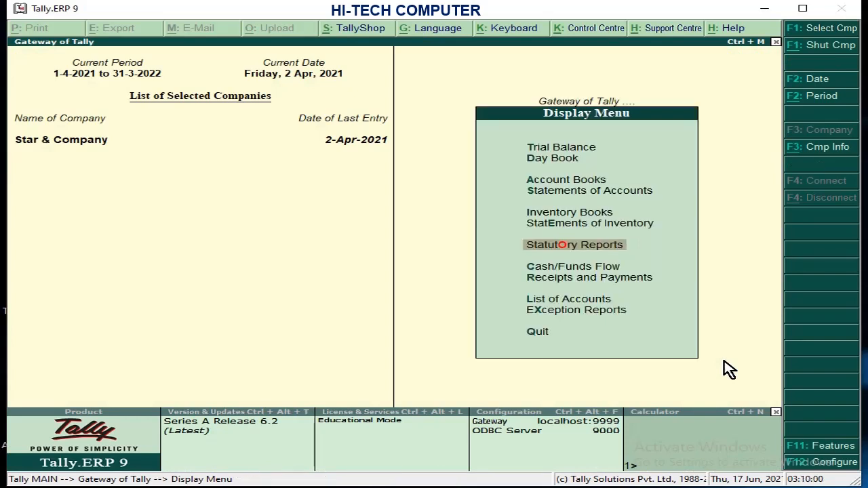
Step: Open the Balance Sheet in detailed view to examine Duties & Taxes under Current Liabilities, and return to the Gateway of Tally
key(Escape)
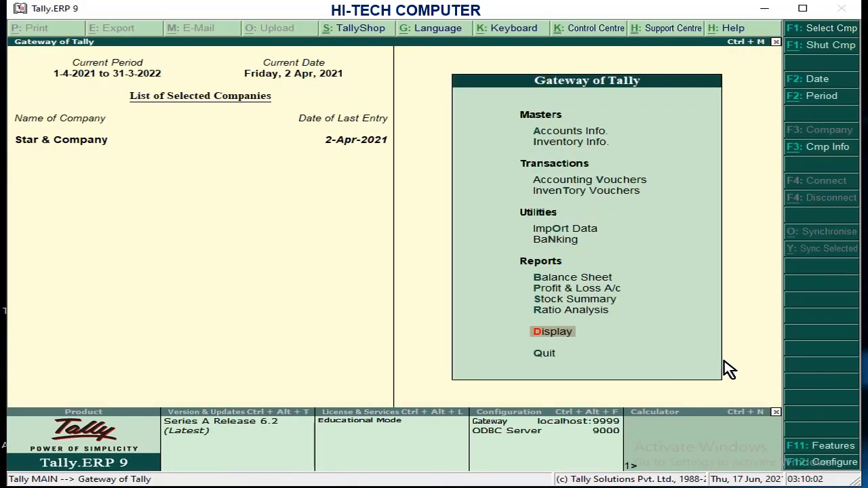
key(Up)
key(Up)
key(Up)
key(Up)
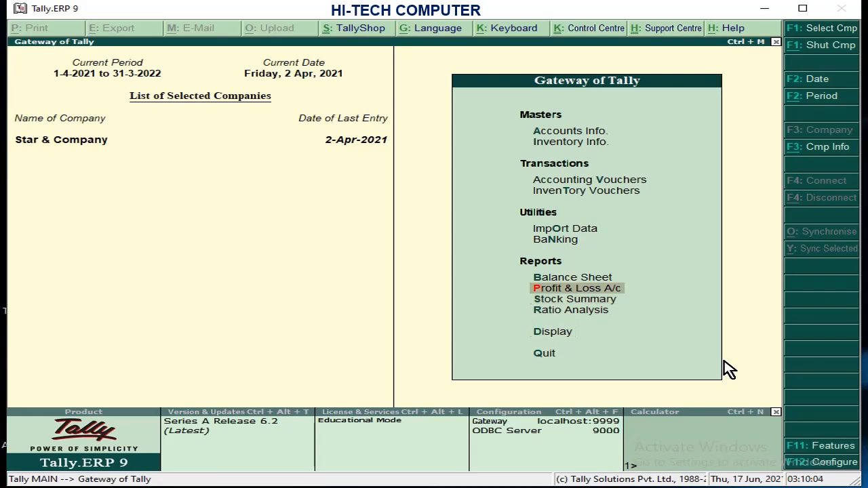
key(Return)
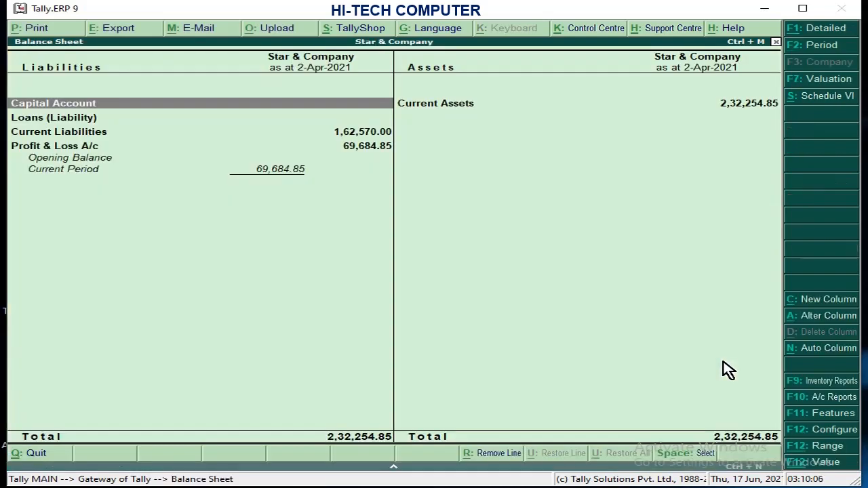
key(Down)
key(Down)
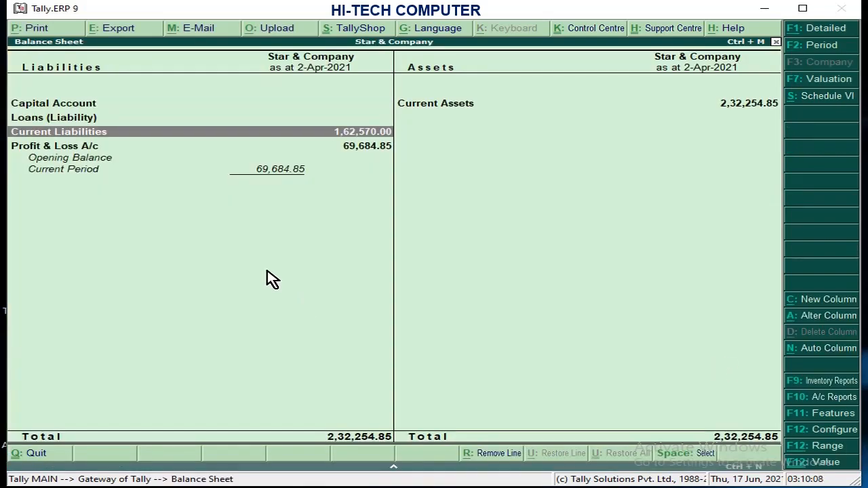
key(alt+F1)
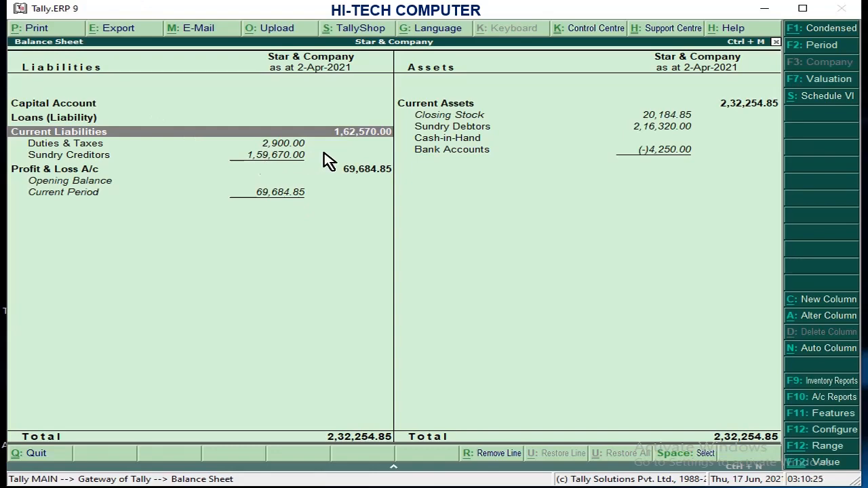
key(Escape)
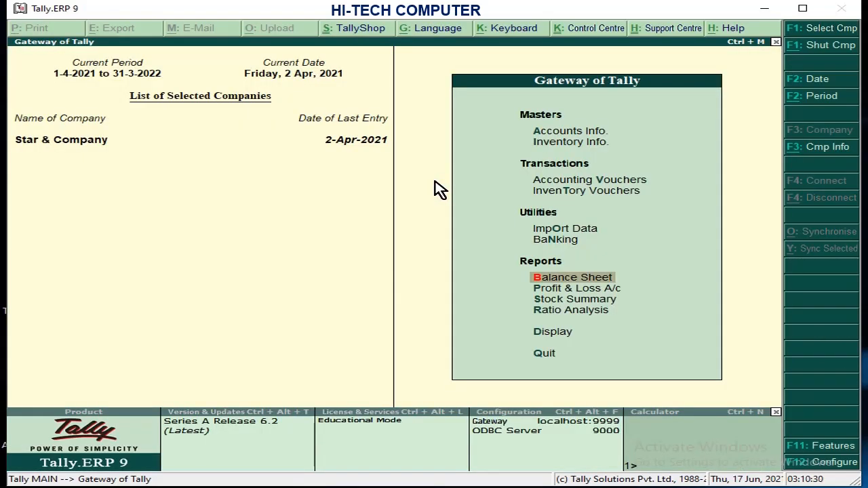
Step: Open accounting voucher entry from the Gateway of Tally and switch to a new payment voucher
key(Up)
key(Up)
key(Up)
key(Up)
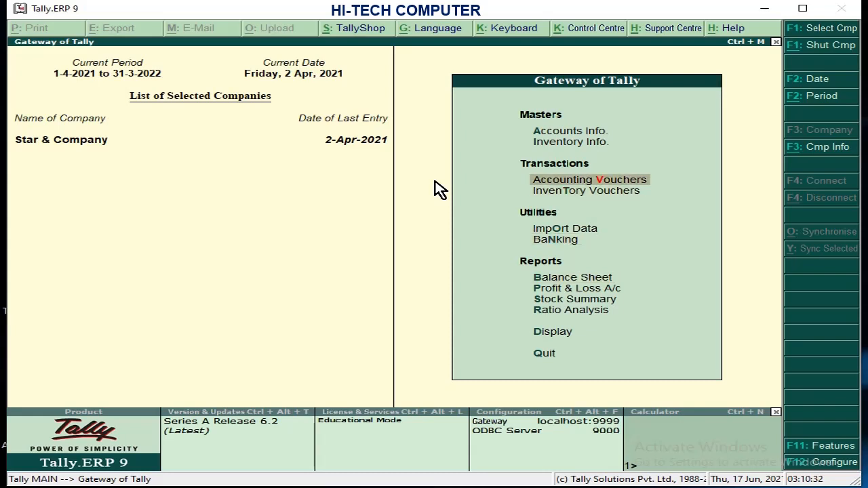
key(Return)
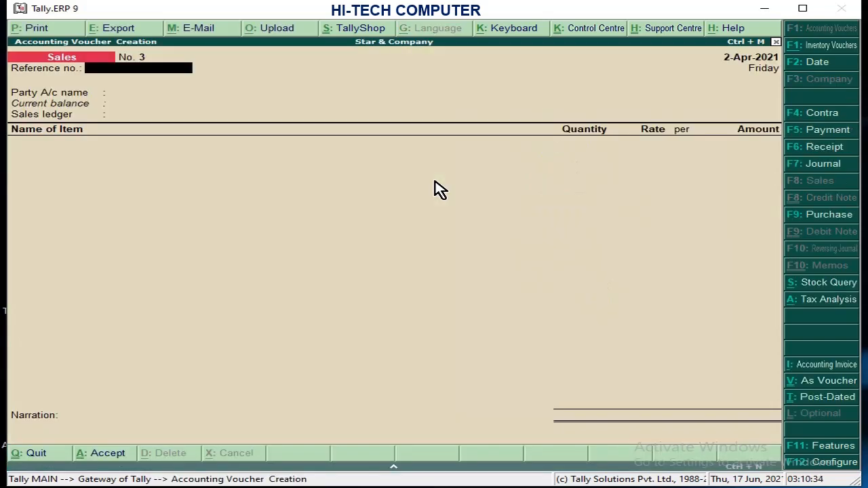
click(819, 133)
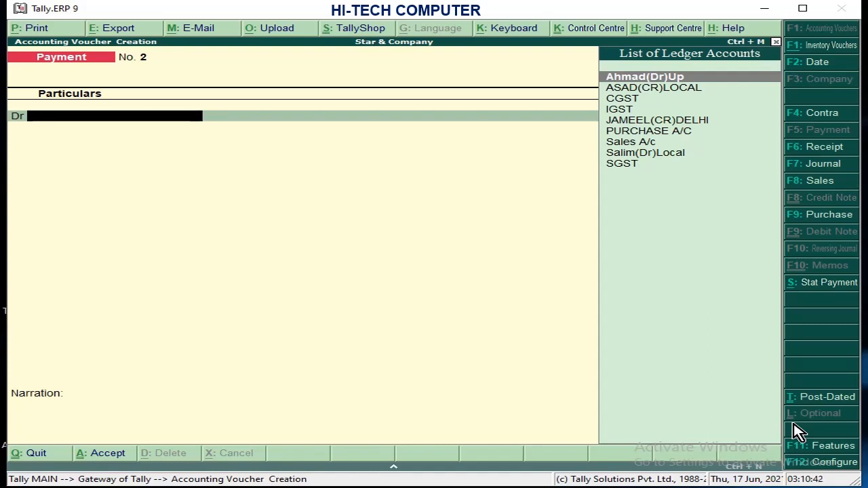
Step: Make the voucher a statutory payment for GST with a period starting 1-Mar-2021 and payment type Regular
key(alt+s)
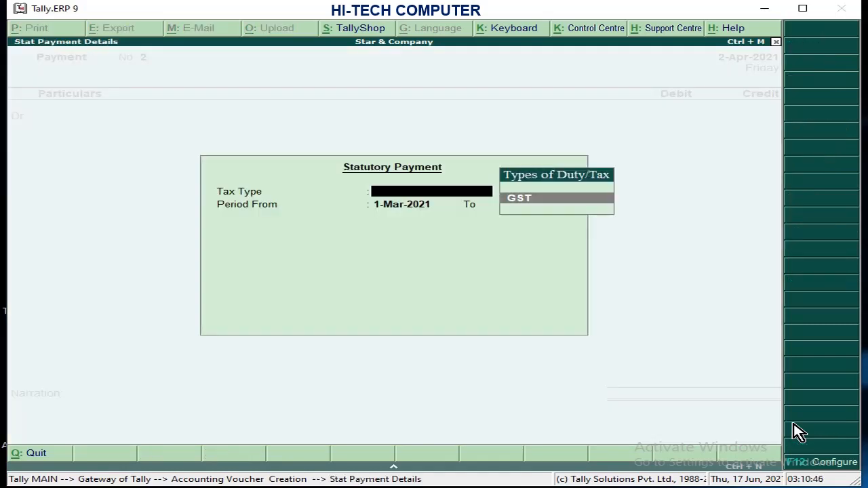
key(Return)
key(Return)
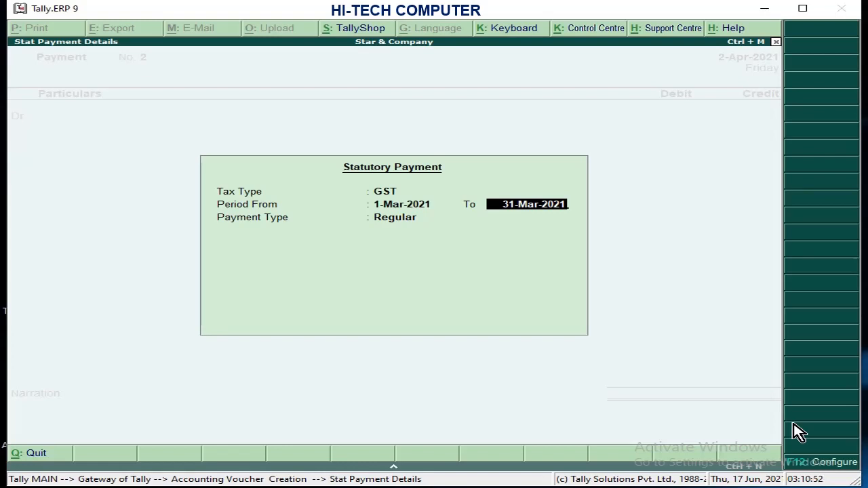
key(BackSpace)
text(2)
key(Return)
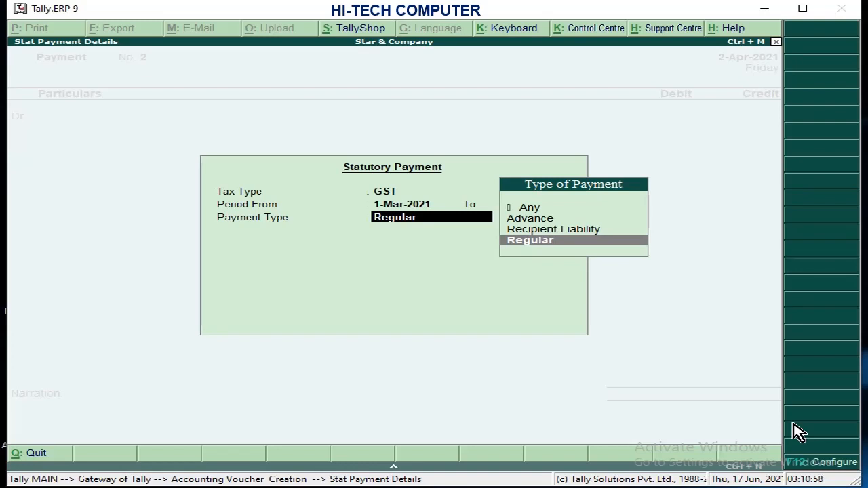
key(Return)
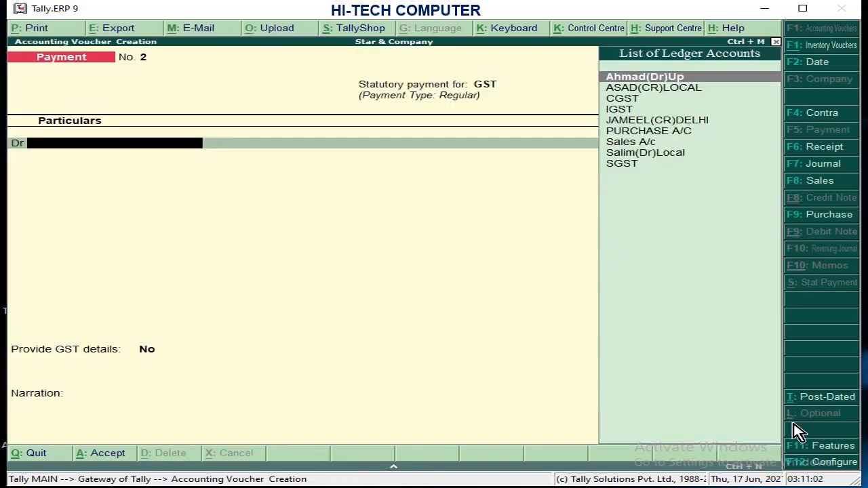
Step: Debit the CGST ledger with 1,000 in the payment voucher
key(Down)
key(Down)
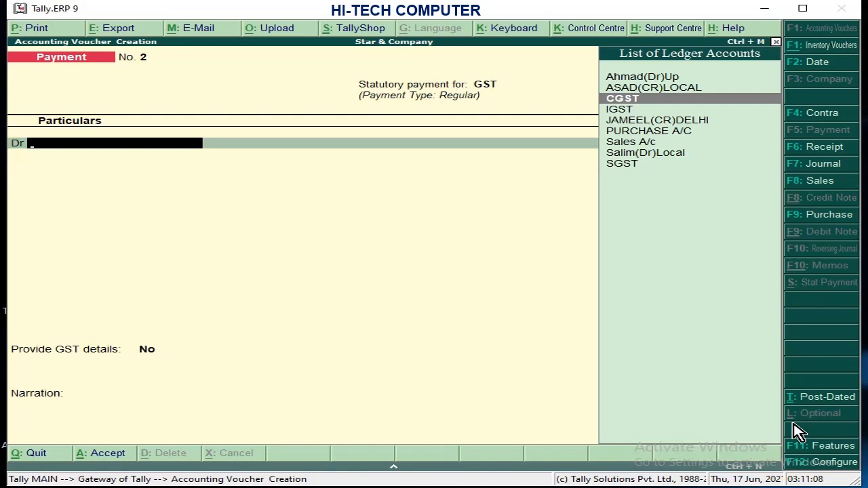
key(Return)
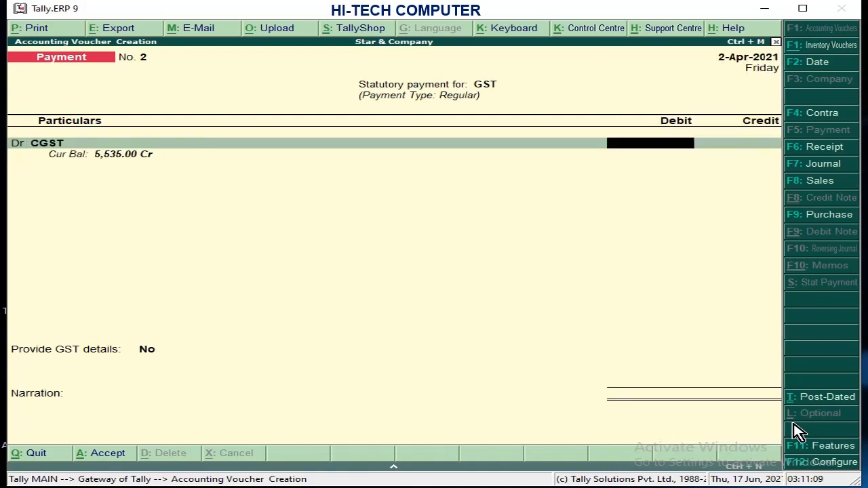
text(1000)
key(Return)
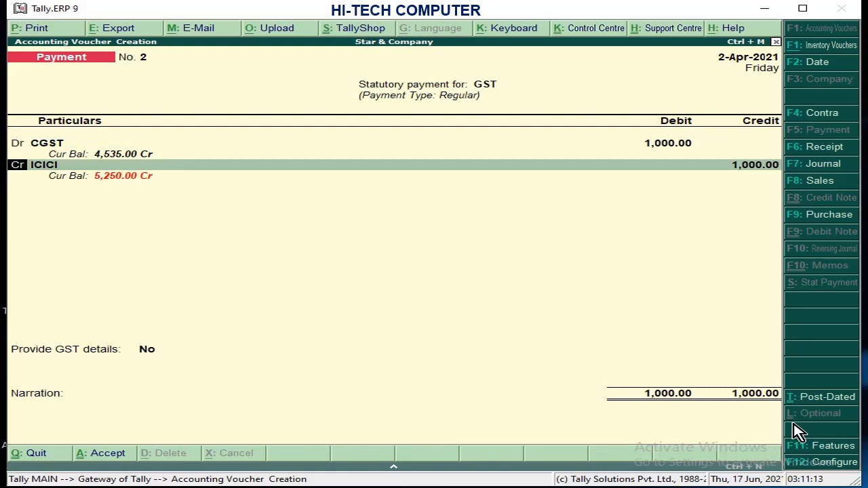
Step: Add a second debit line for the SGST ledger with 1,000
key(d)
key(Return)
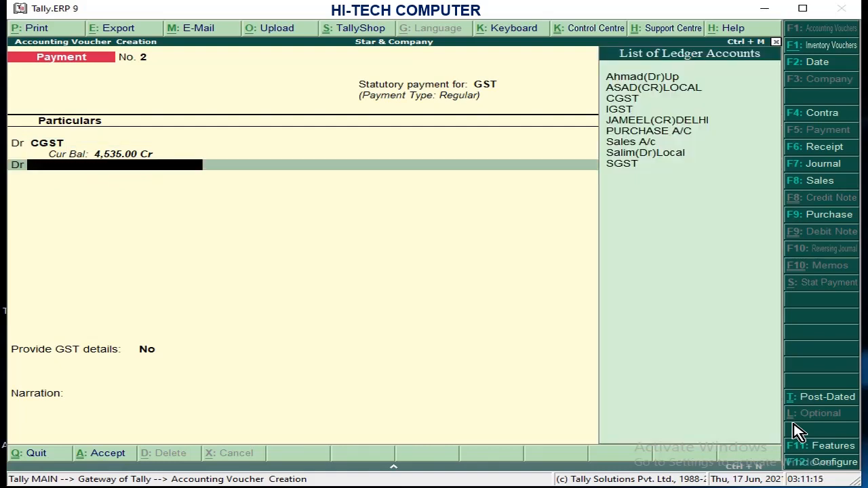
key(Down)
key(Down)
key(Down)
key(Down)
key(Down)
key(Down)
key(Down)
key(Down)
key(Down)
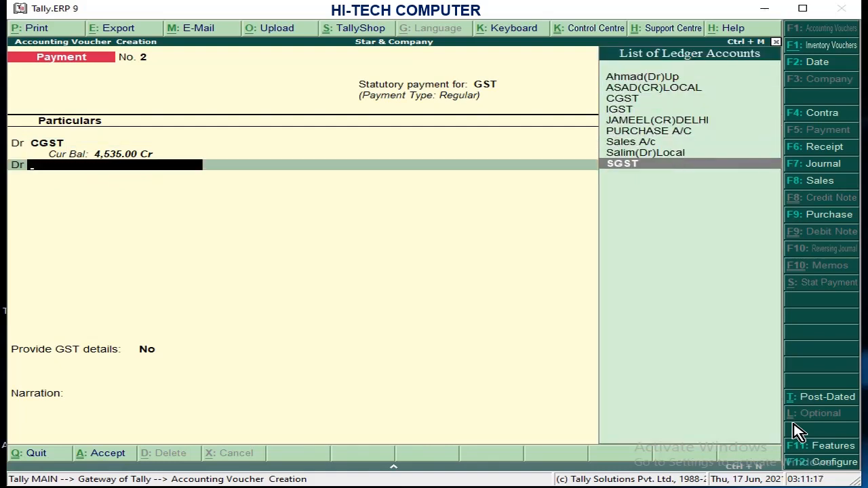
key(Return)
text(1000)
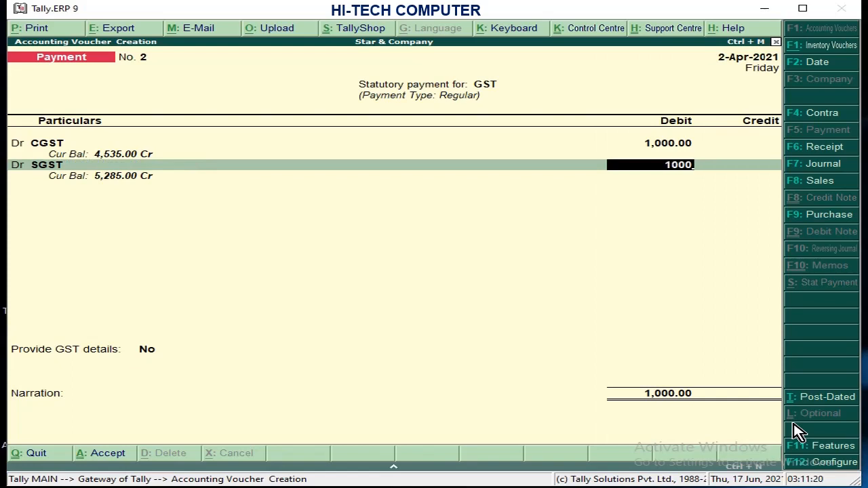
key(Return)
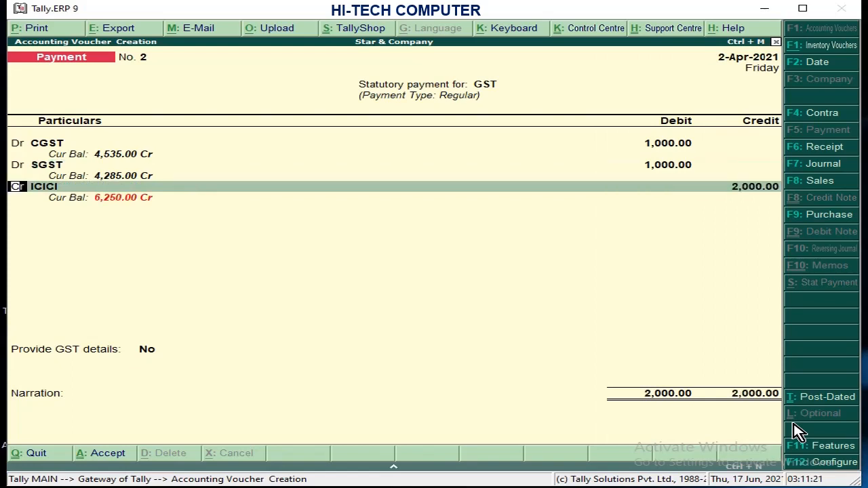
Step: Add a third debit line for the IGST ledger with 900
text(d)
key(Return)
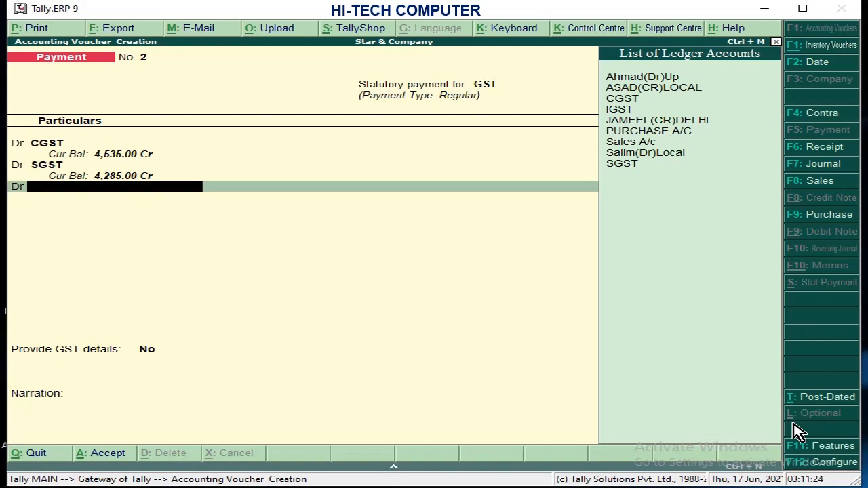
key(Down)
key(Down)
key(Down)
key(Return)
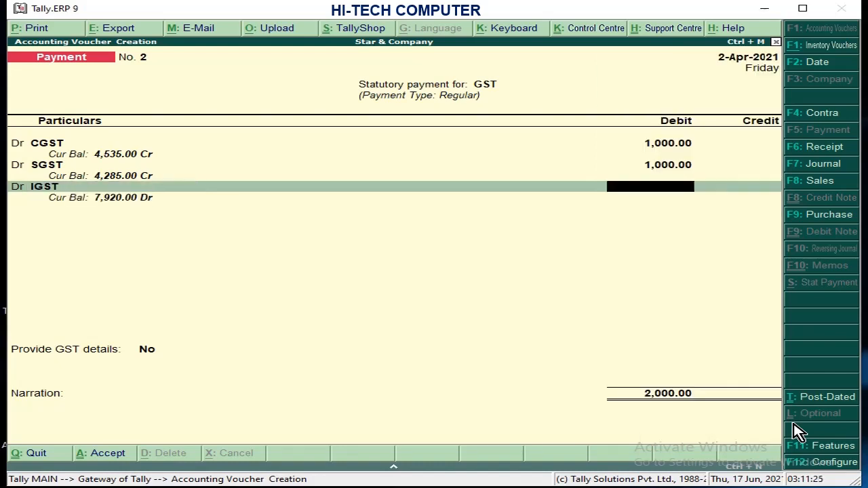
text(900)
key(Return)
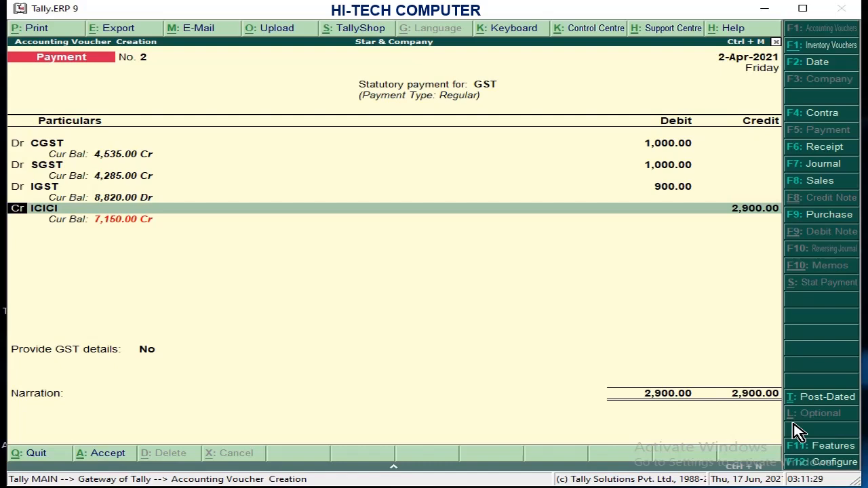
Step: Credit the ICICI bank ledger with 2,900, keeping Cheque as the transaction type and the instrument number blank in the bank allocation
key(Return)
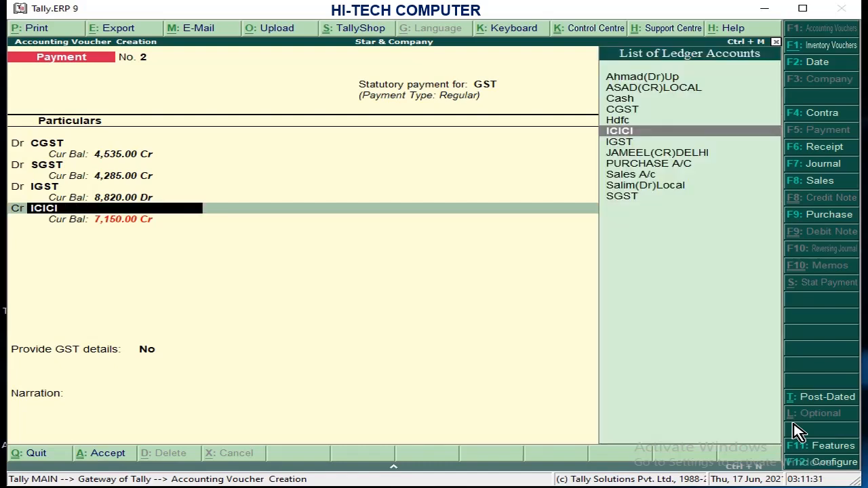
key(Up)
key(Up)
key(Up)
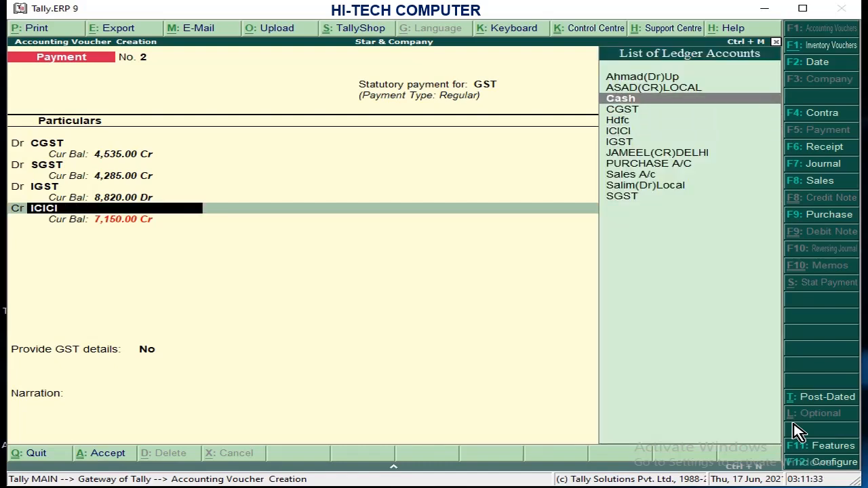
key(Down)
key(Down)
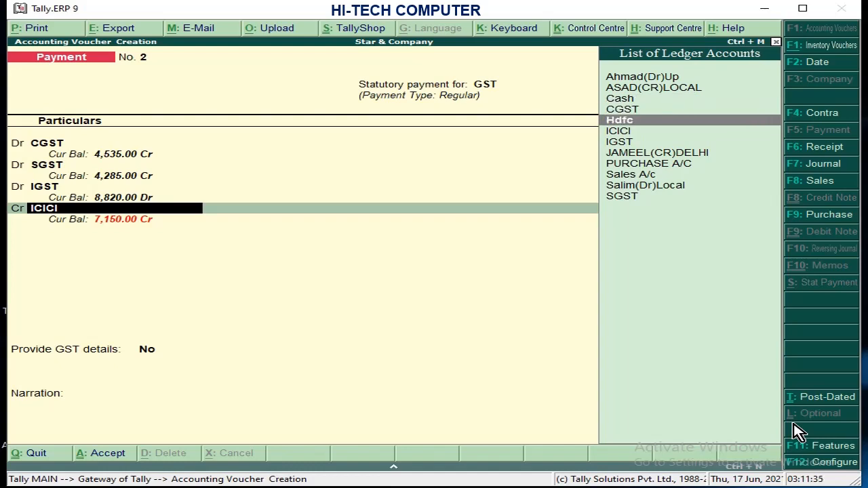
key(Down)
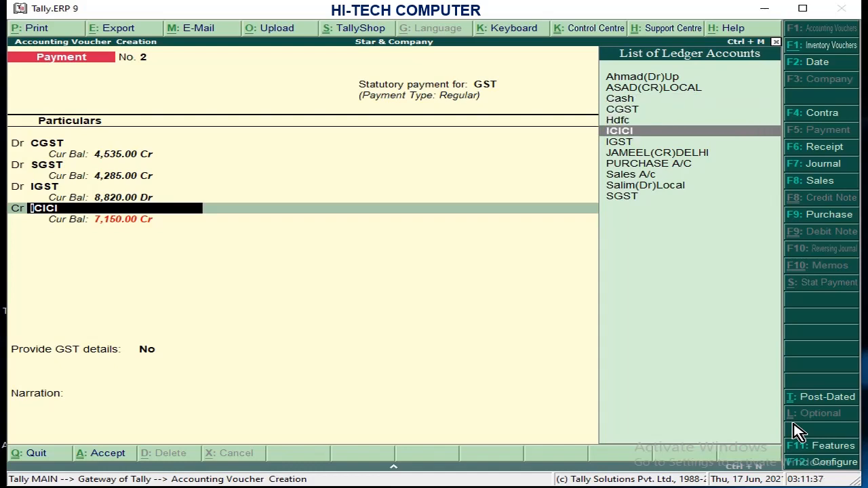
key(Return)
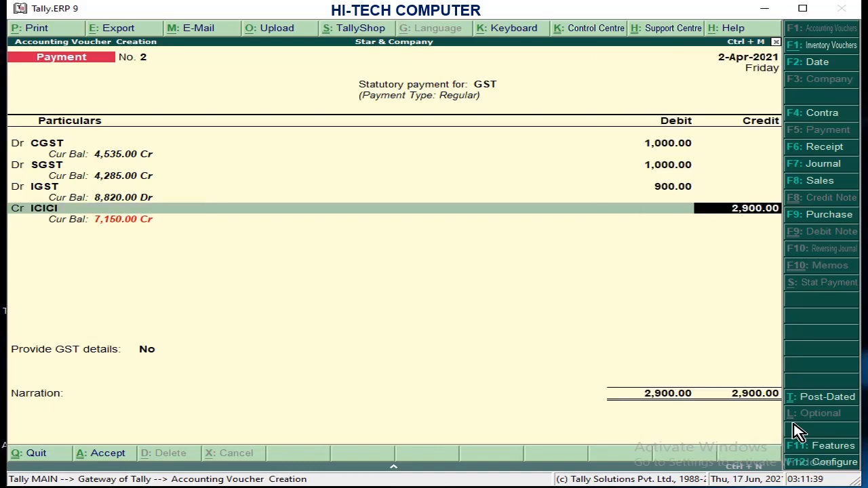
key(Return)
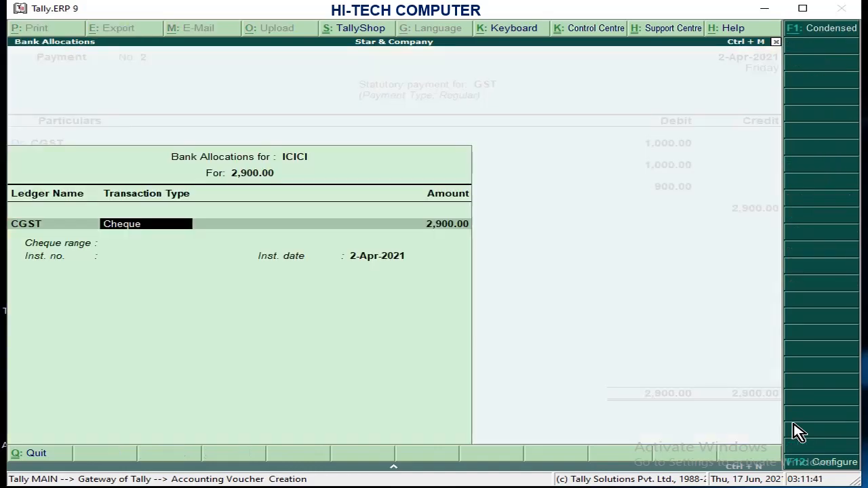
key(Return)
key(Return)
key(Return)
key(Return)
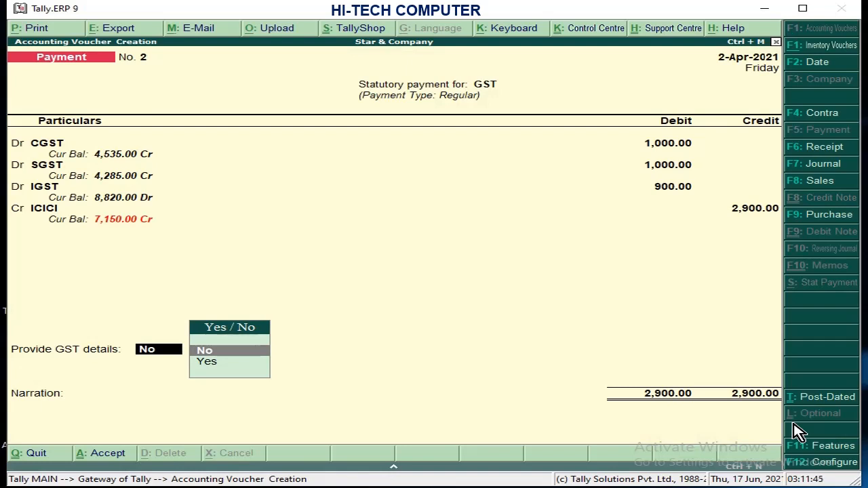
Step: Provide GST details with payment mode Cheque - (Over the counter), leave the other bank details and narration blank, and save the voucher
key(Down)
key(Return)
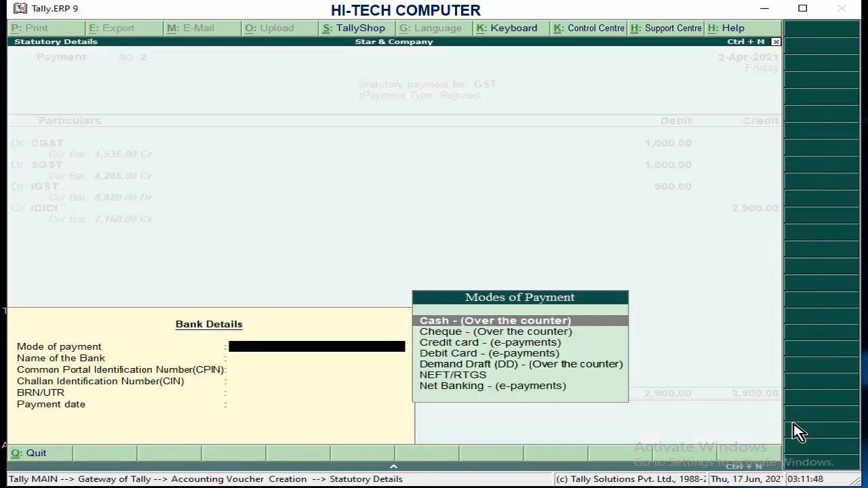
key(Down)
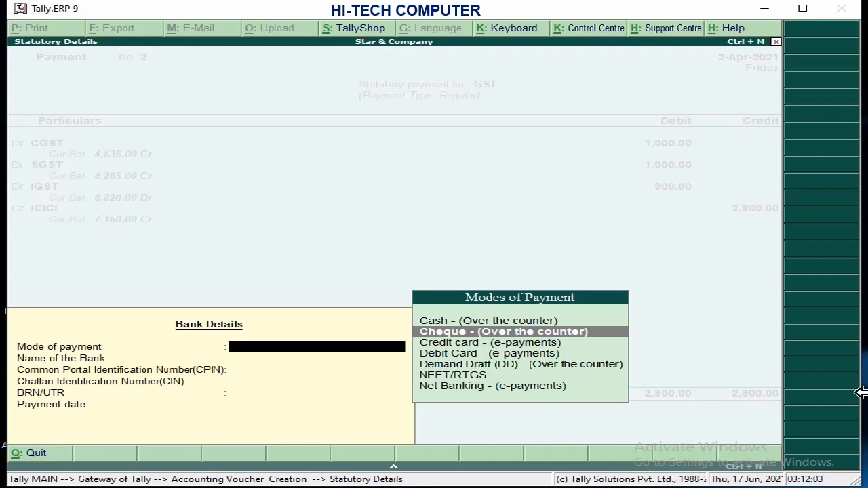
key(Return)
key(Return)
key(Return)
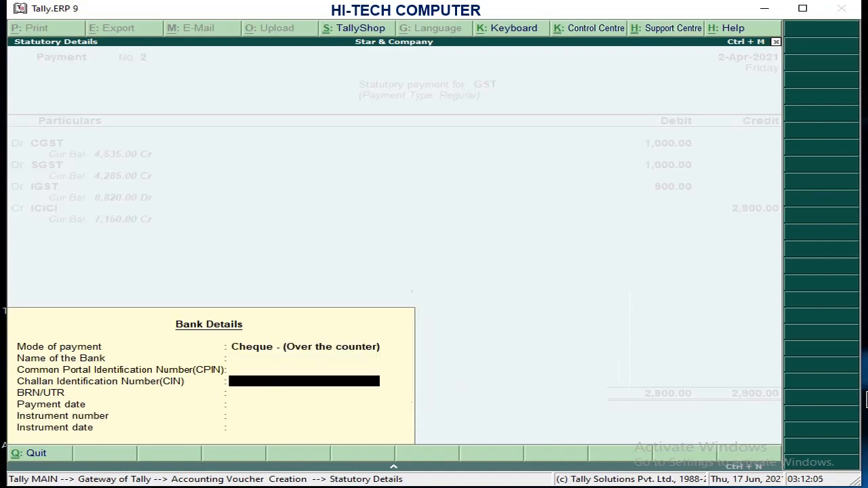
key(Return)
key(Return)
key(Return)
key(Return)
key(Return)
key(Return)
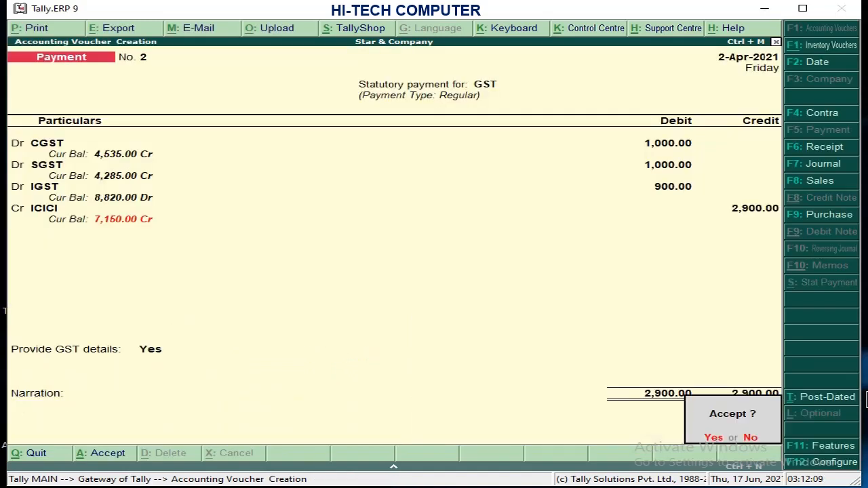
key(Return)
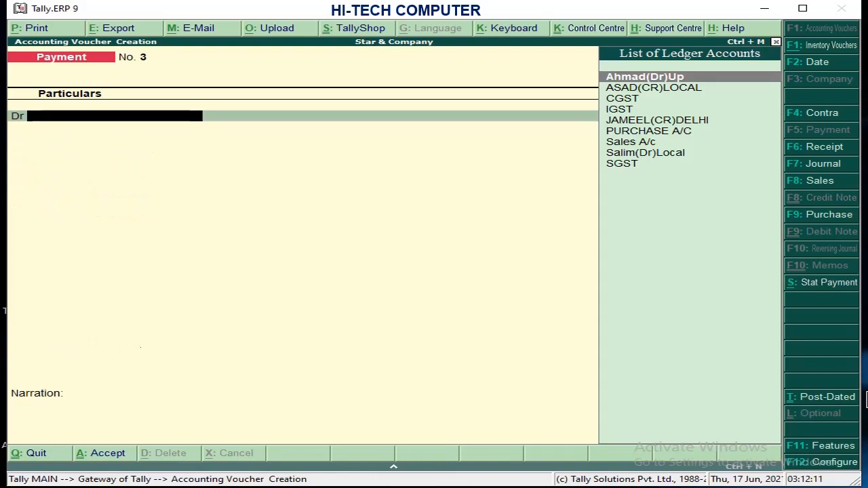
Step: Quit the blank payment voucher and open the detailed Balance Sheet to check Duties & Taxes under Current Liabilities
key(Escape)
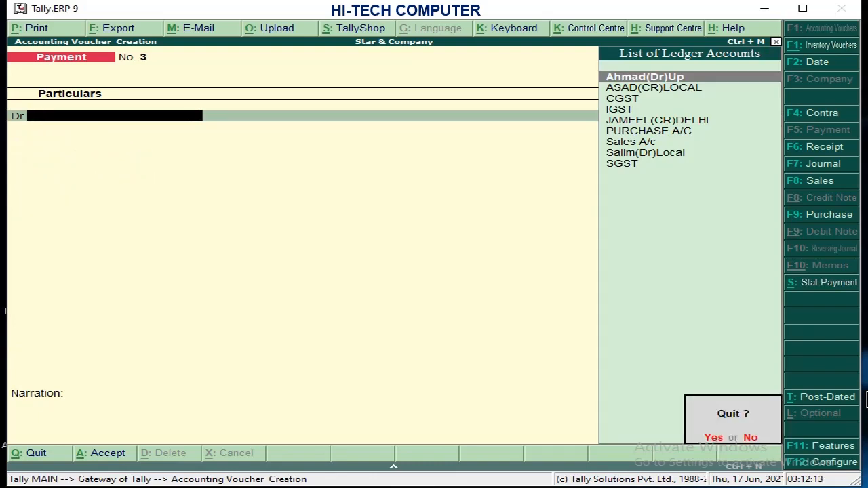
key(Return)
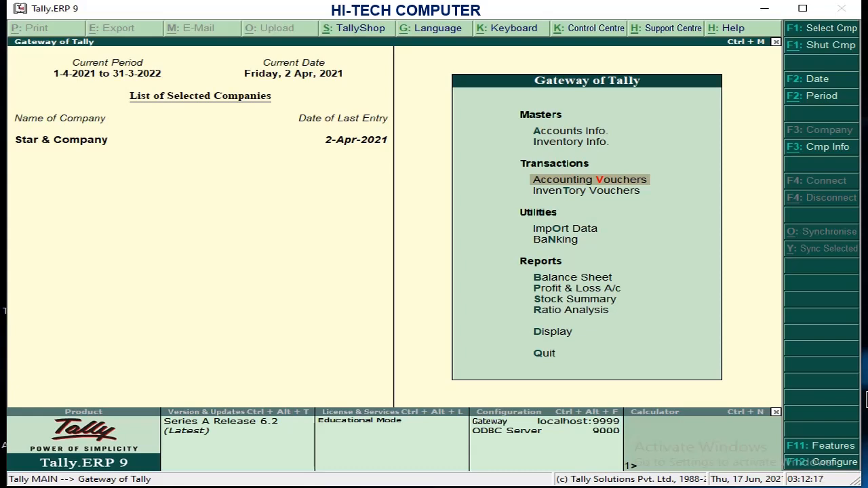
key(Down)
key(Down)
key(Down)
key(Return)
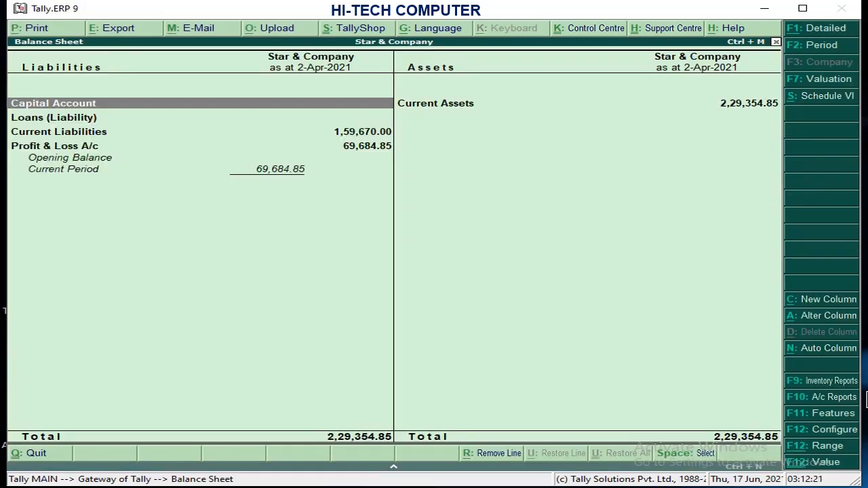
key(alt+F1)
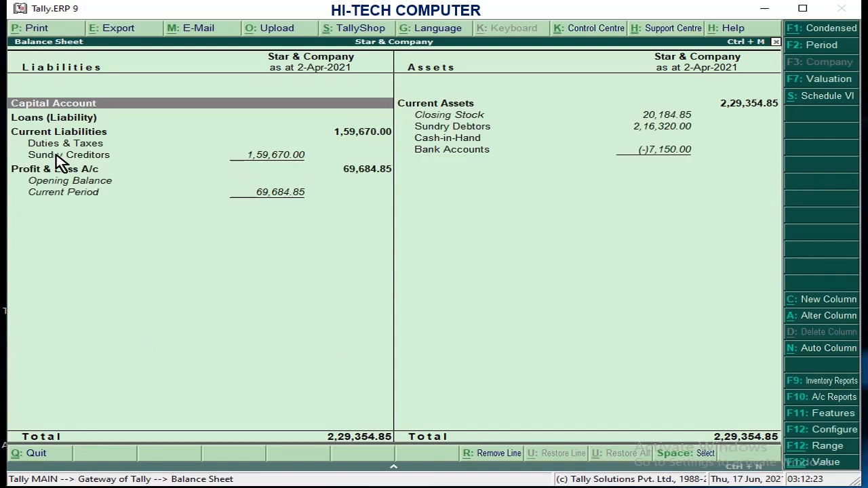